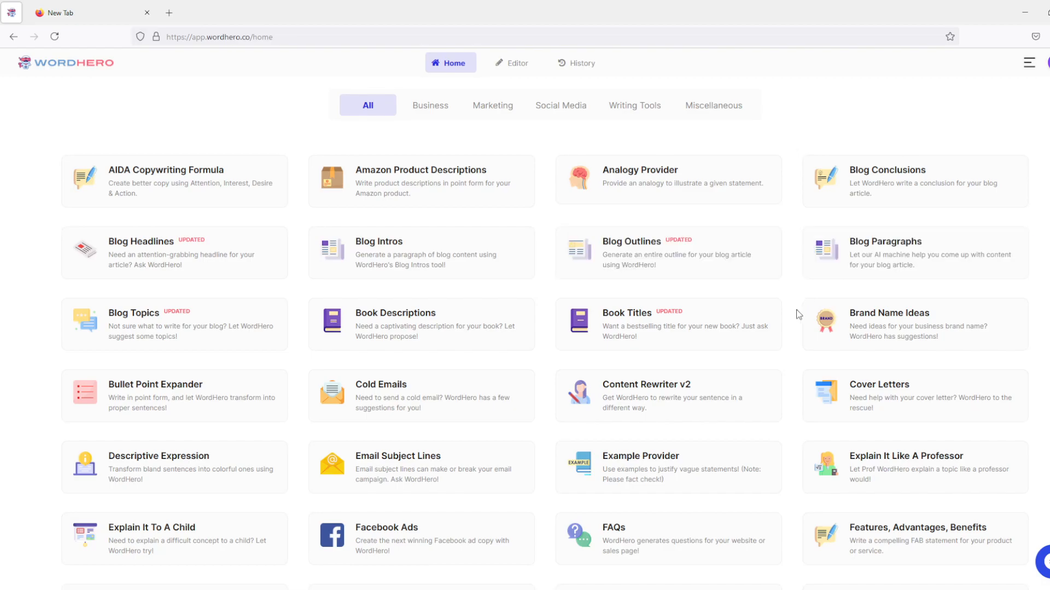
Look through the full catalogue of writing tools, from AIDA Copywriting Formula to Welcome Emails.
scroll(792, 317, "down", 5)
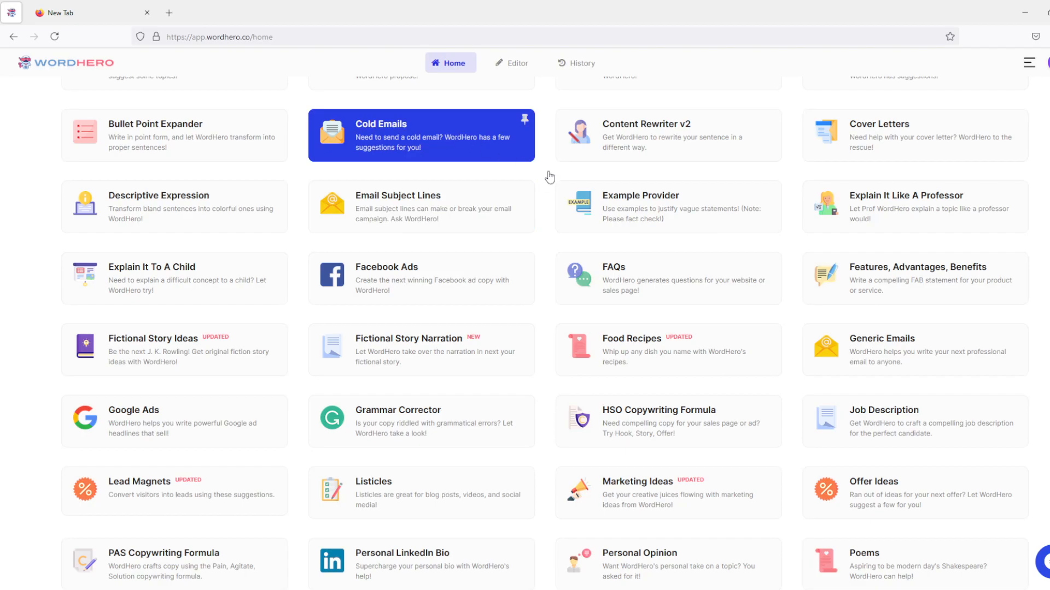
scroll(731, 366, "down", 10)
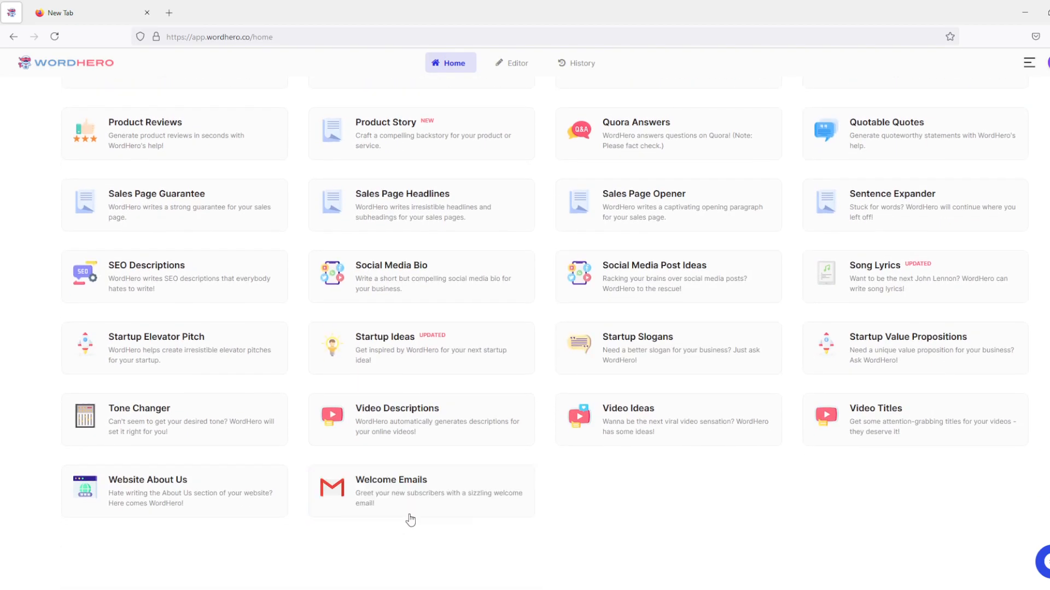
scroll(460, 489, "up", 4)
scroll(458, 491, "up", 6)
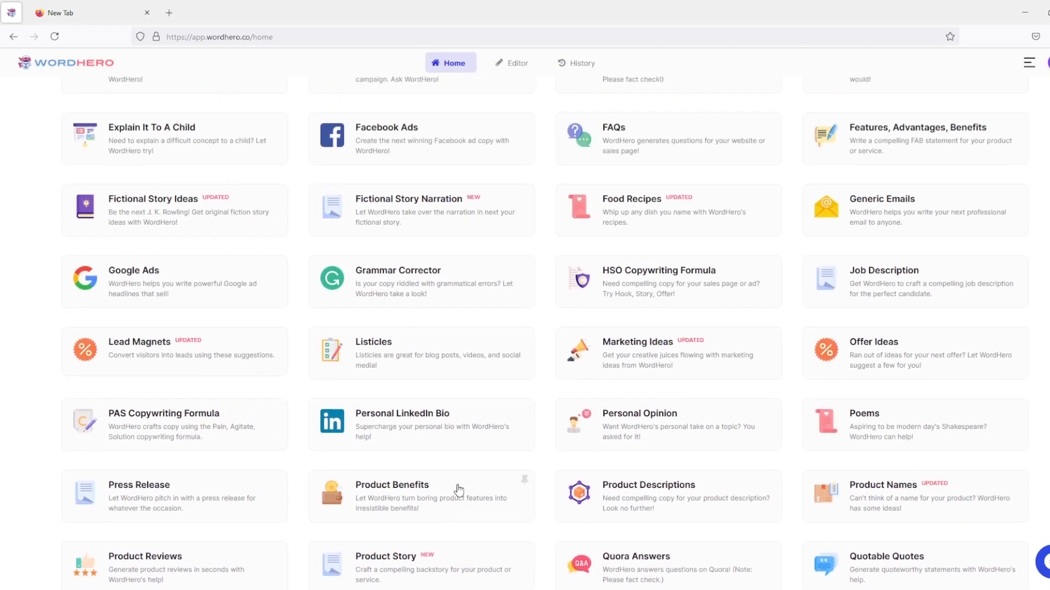
scroll(558, 350, "down", 4)
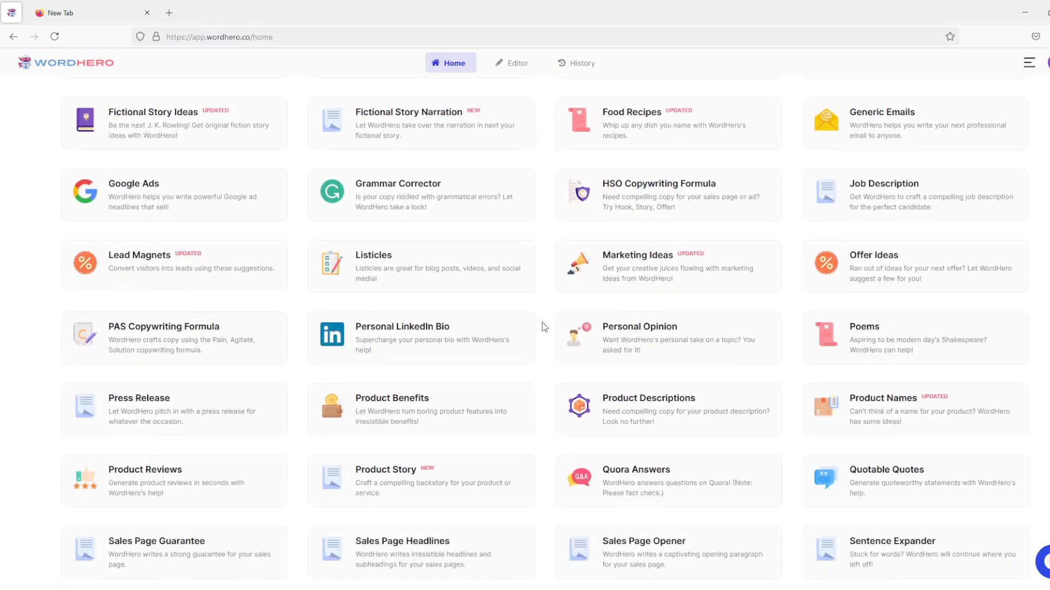
scroll(540, 326, "down", 4)
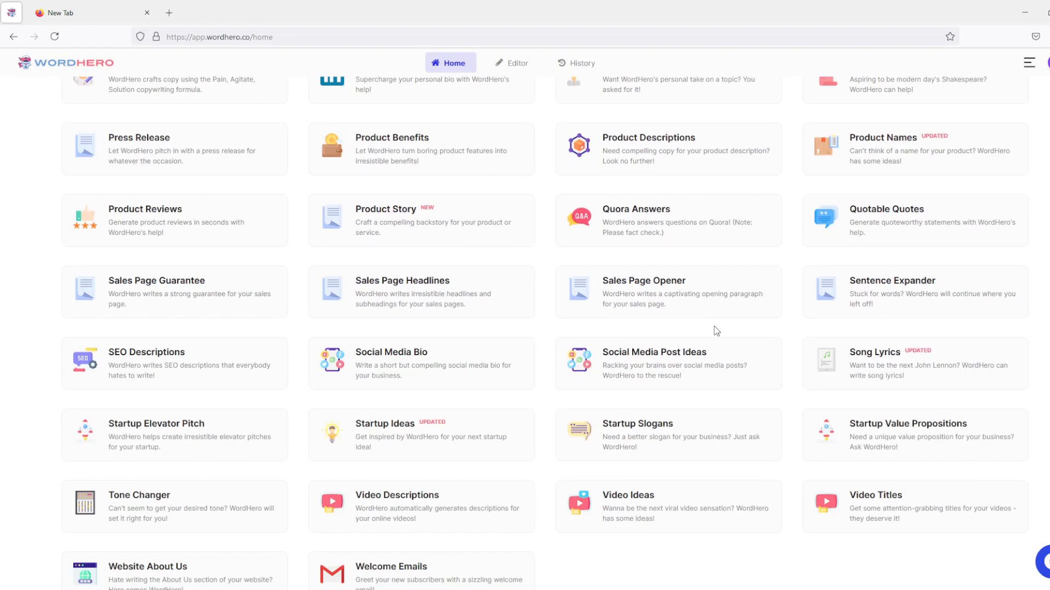
scroll(714, 331, "down", 1)
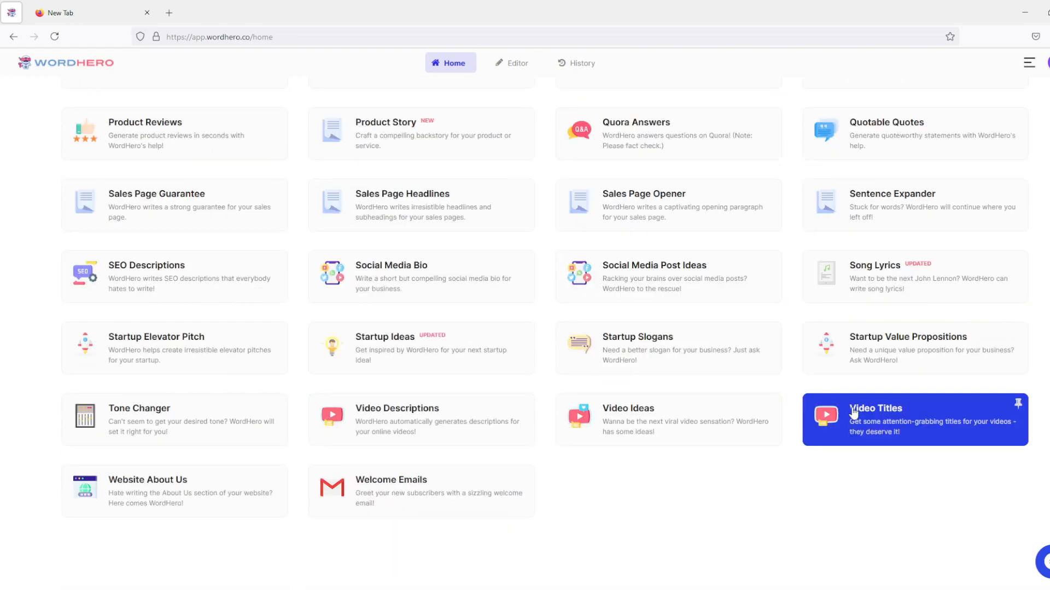
scroll(842, 421, "up", 6)
scroll(711, 396, "up", 4)
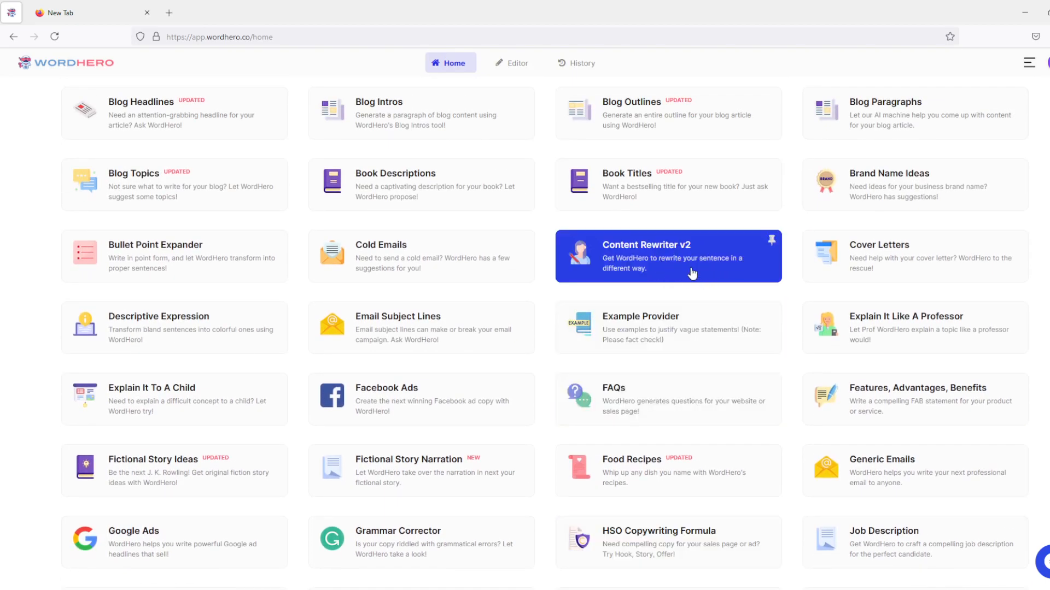
scroll(689, 274, "up", 4)
scroll(637, 342, "down", 3)
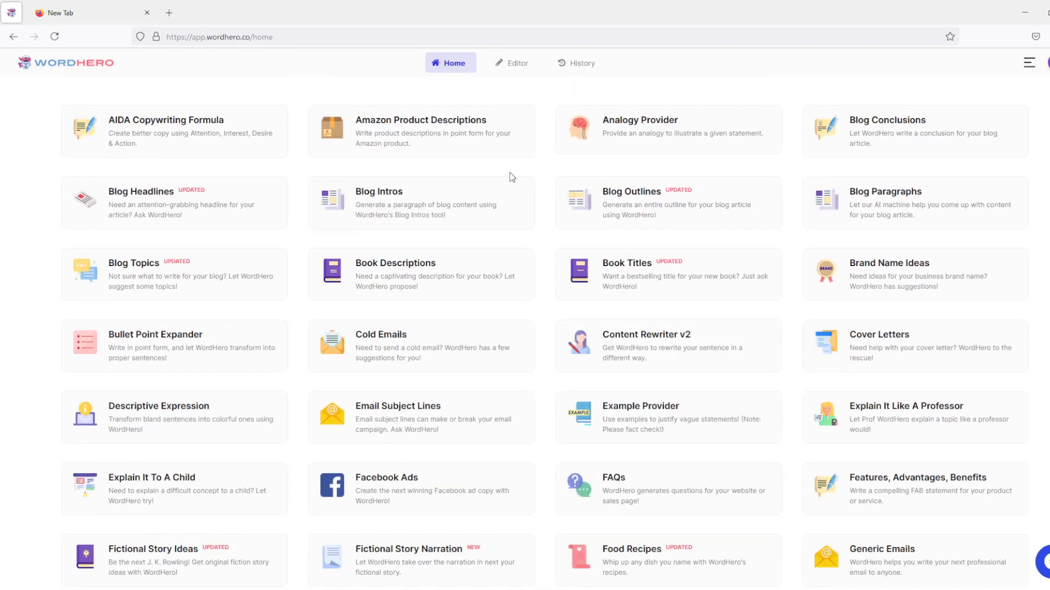
Open the document editor and title the blank document "How to meditate for beginners".
left_click(513, 65)
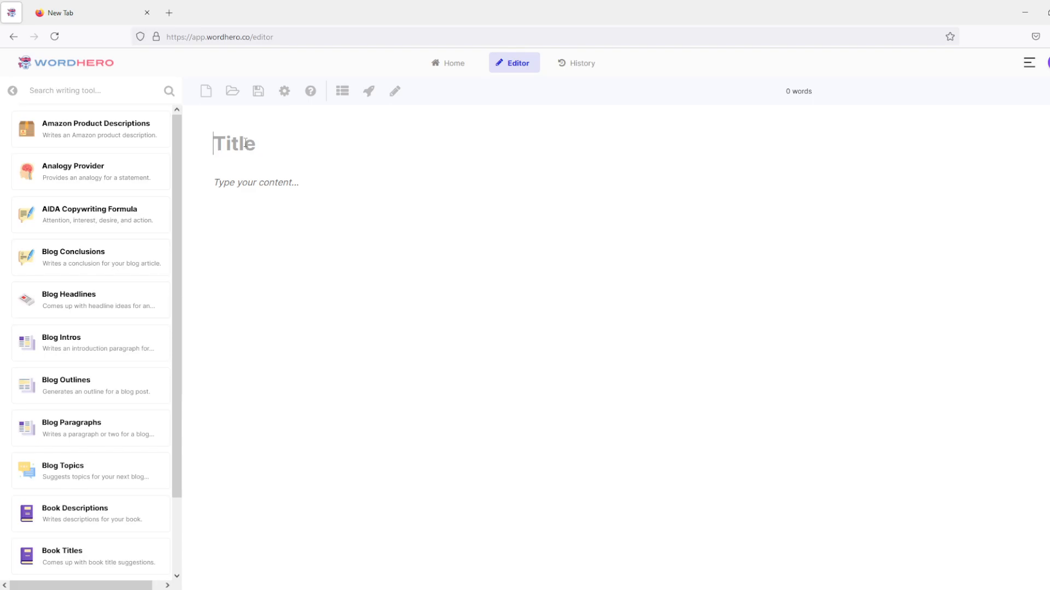
type("W")
key("BackSpace")
type("How to medi")
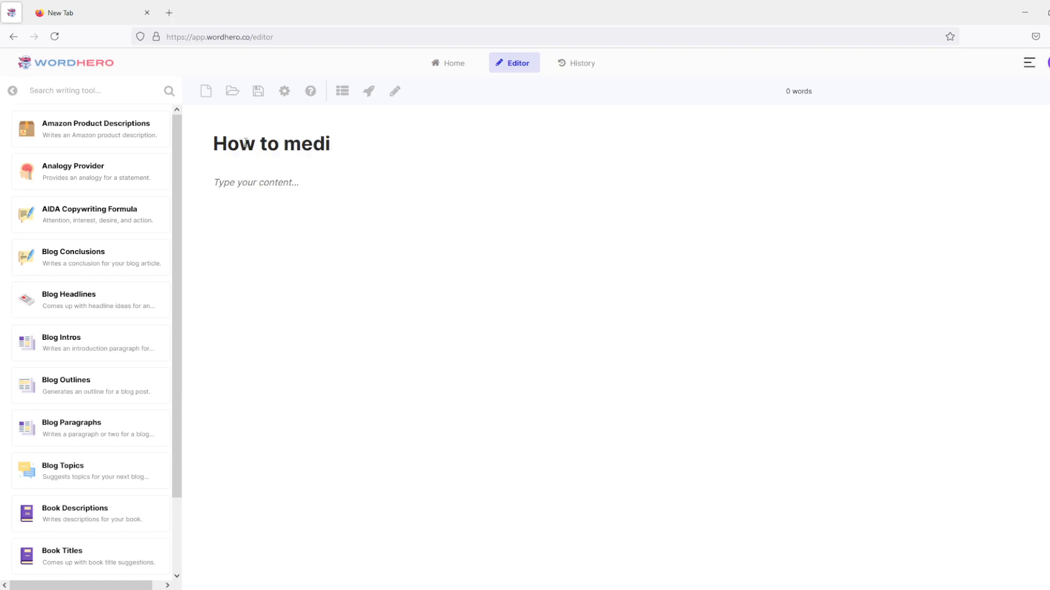
type("tate for beginners")
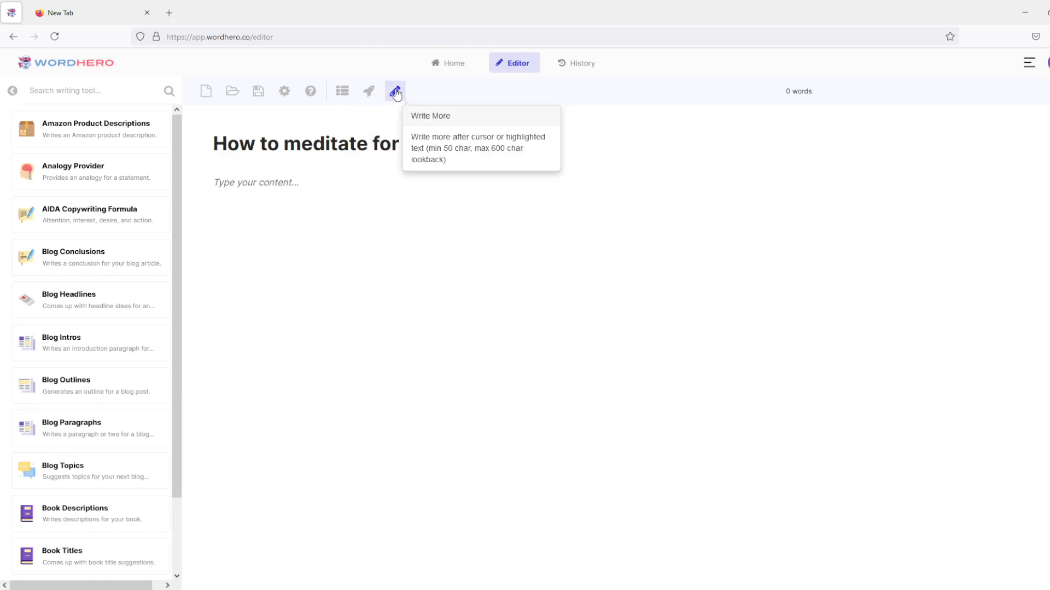
Generate a blog outline from the title, and add further outline variants below it.
left_click(342, 93)
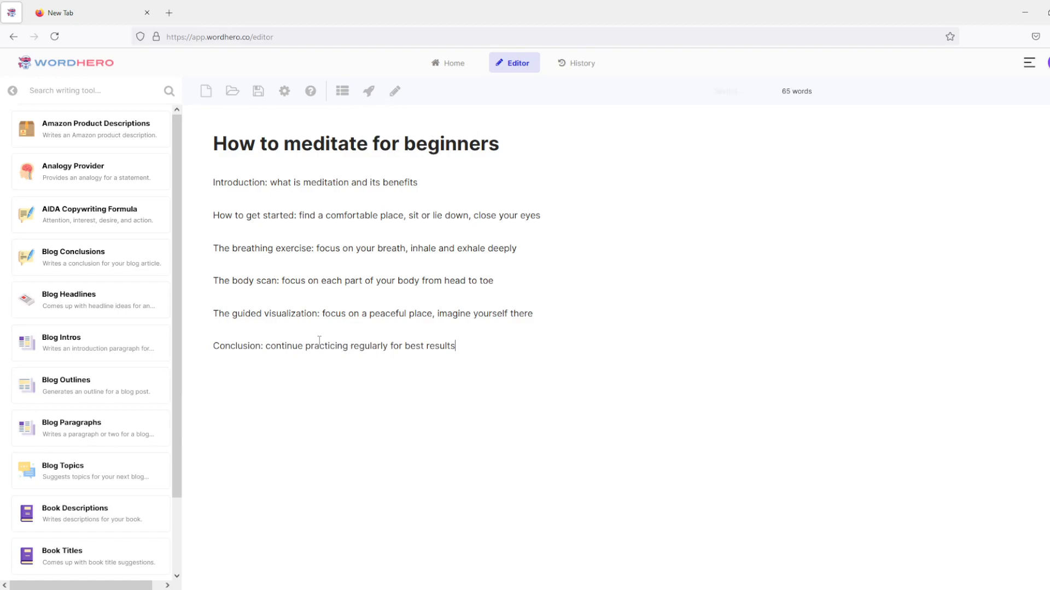
left_click(342, 90)
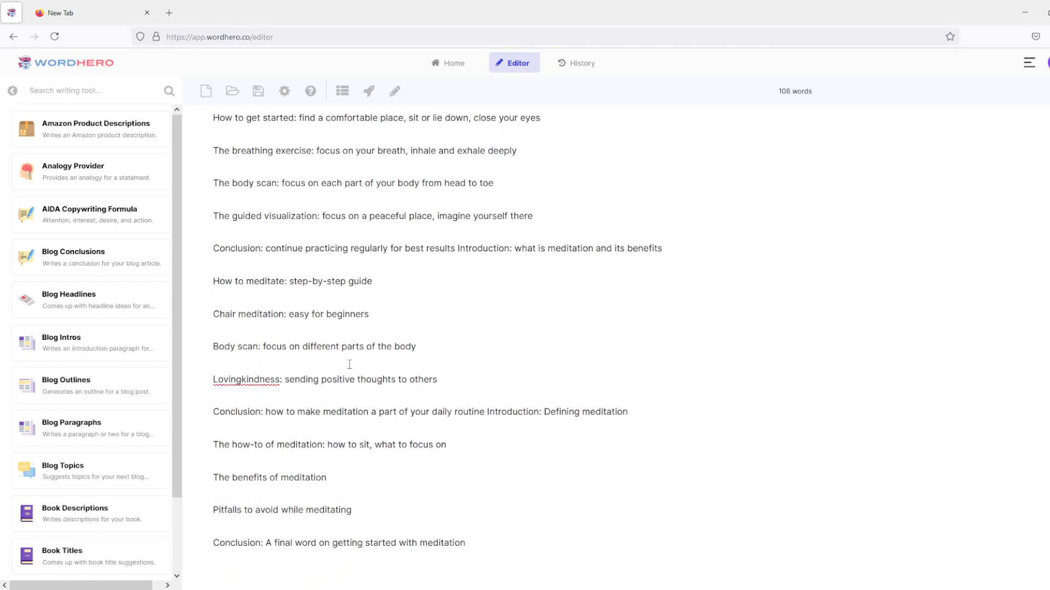
Shorten the first outline line to "Introduction: what is meditation".
scroll(355, 355, "up", 2)
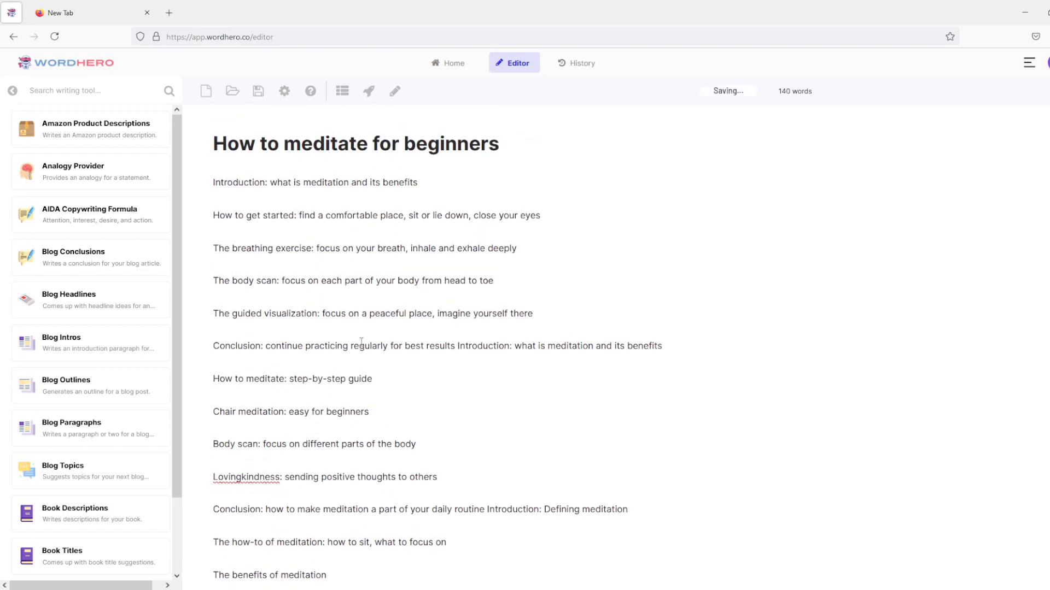
key("shift+End")
key("BackSpace")
Move the line "The benefits of meditation" from the last outline to directly below the introduction line, and start a new line under it.
scroll(293, 385, "down", 2)
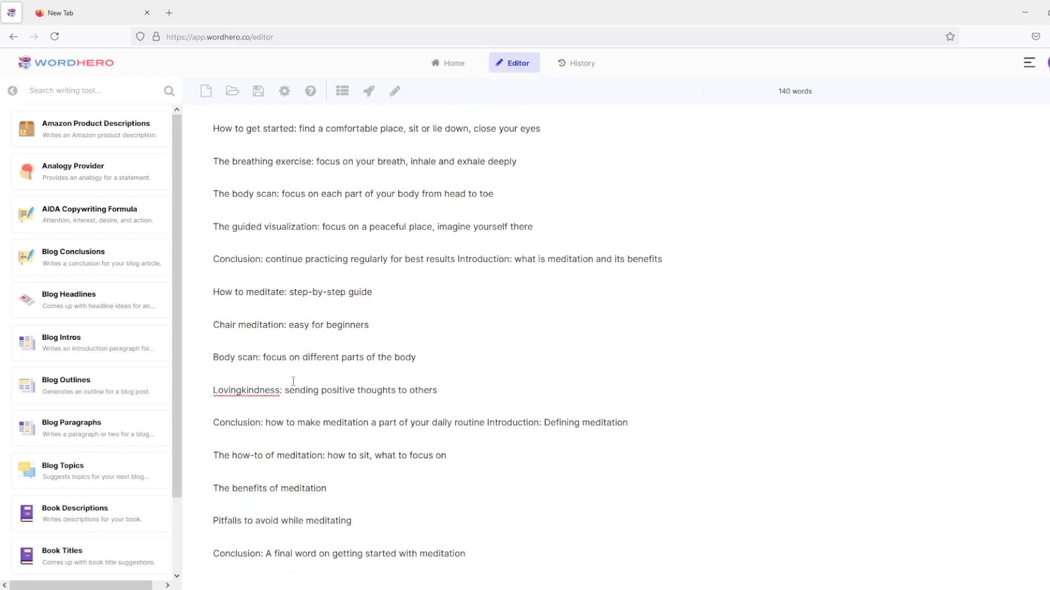
left_click_drag(331, 489, 201, 488)
key("ctrl+c")
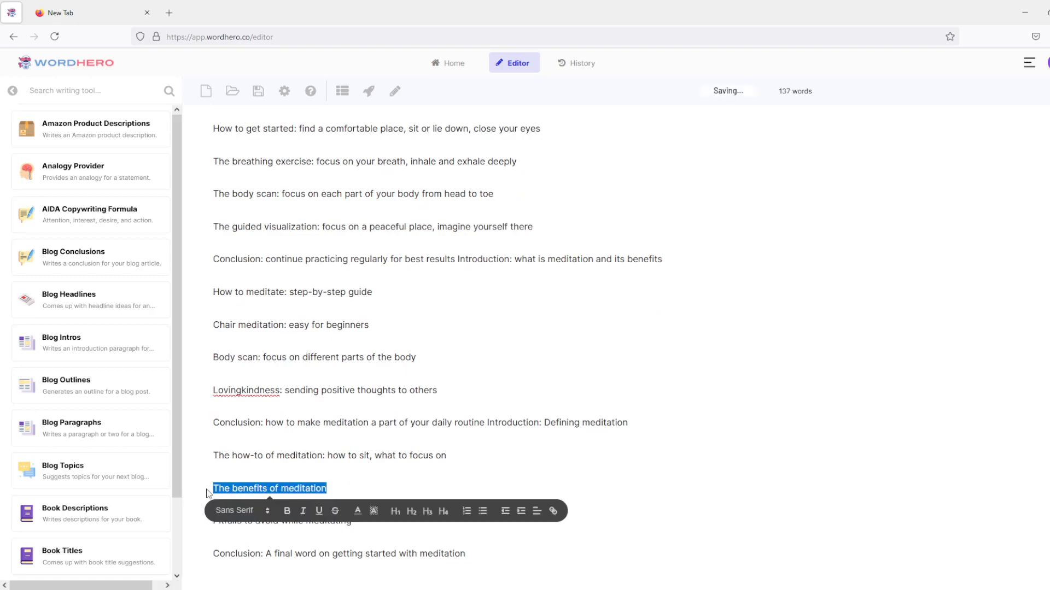
scroll(360, 217, "up", 2)
left_click(376, 187)
key("Return")
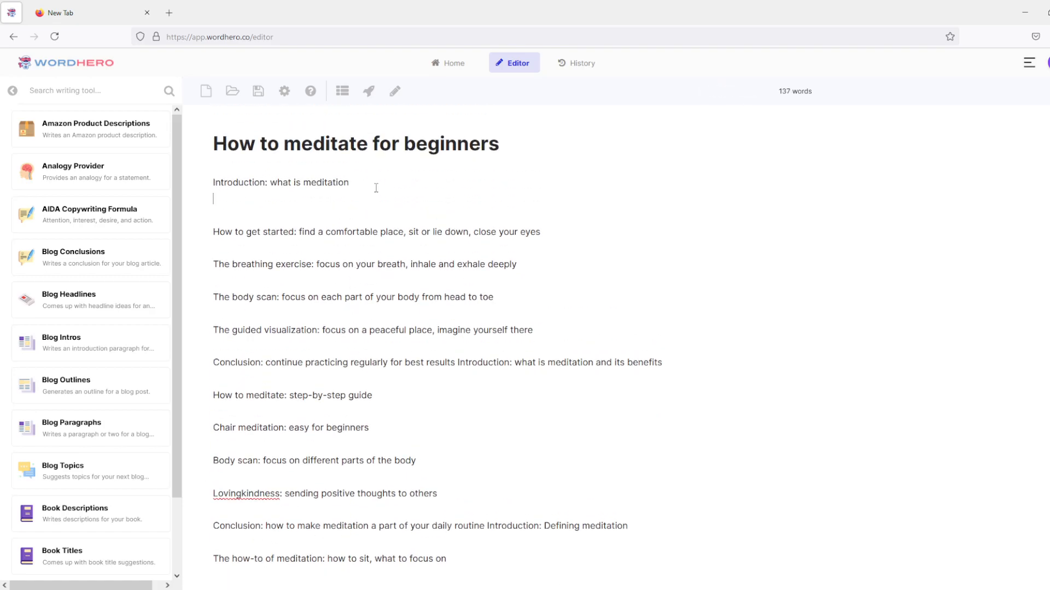
key("ctrl+v")
key("Return")
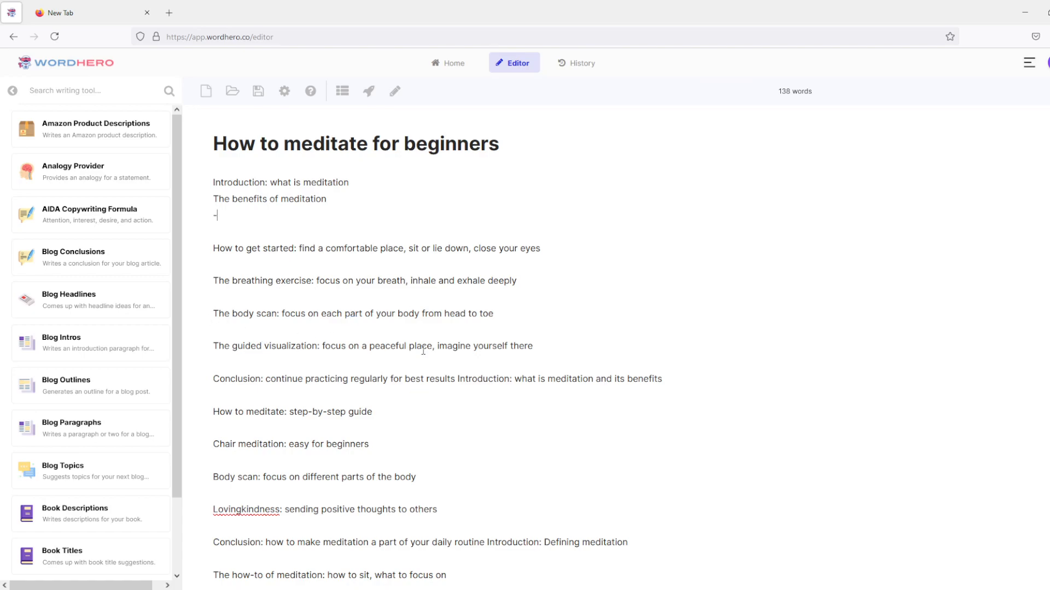
Add a line break after the first outline's conclusion and remove the line "How to meditate: step-by-step guide".
left_click(690, 379)
key("Return")
scroll(545, 427, "down", 2)
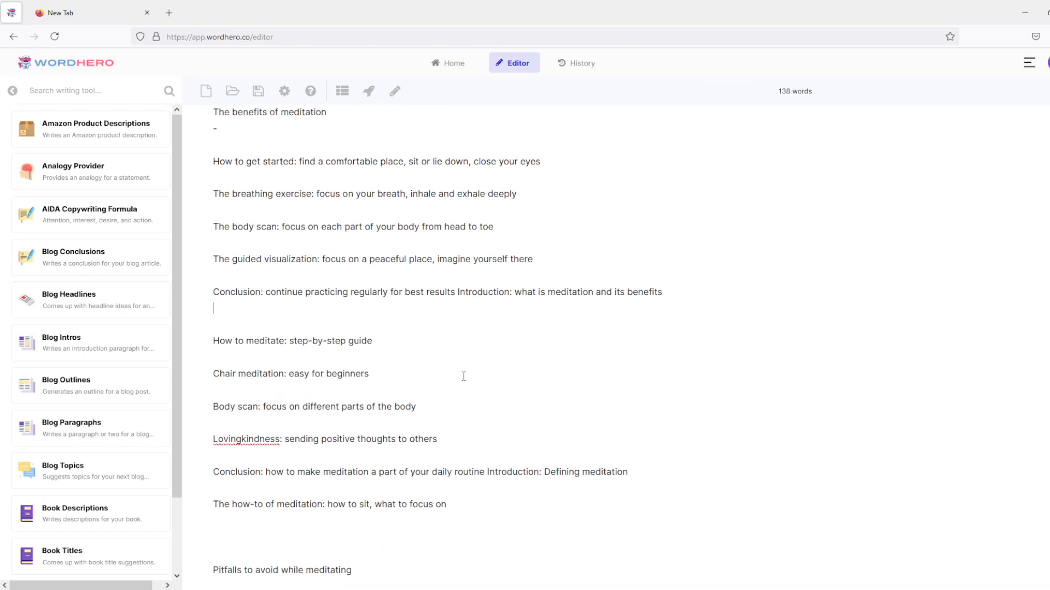
left_click_drag(381, 343, 213, 341)
key("BackSpace")
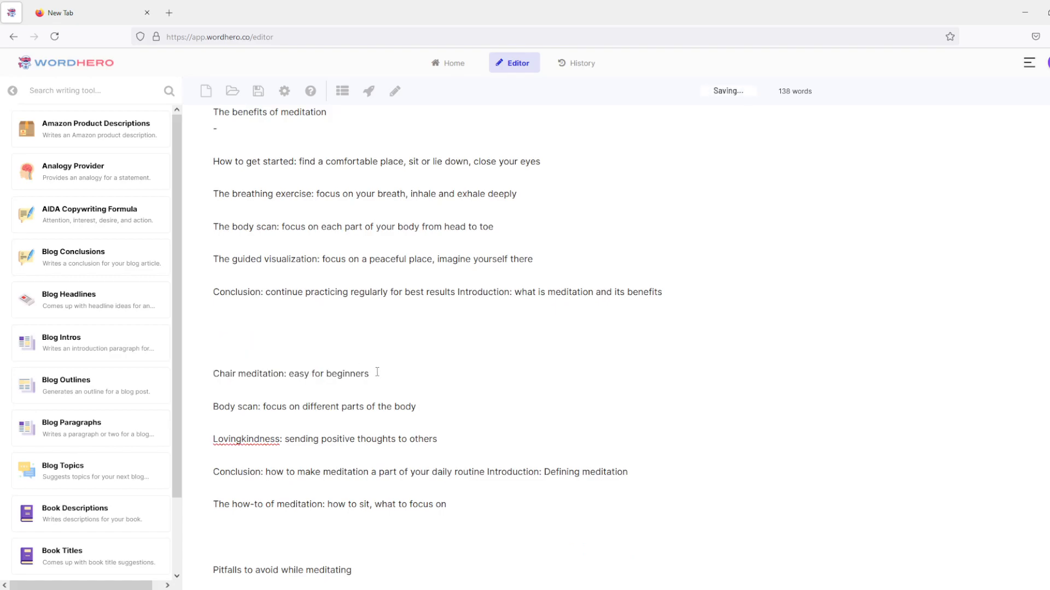
Add the line "How to meditate" directly above "How to get started".
scroll(358, 404, "up", 2)
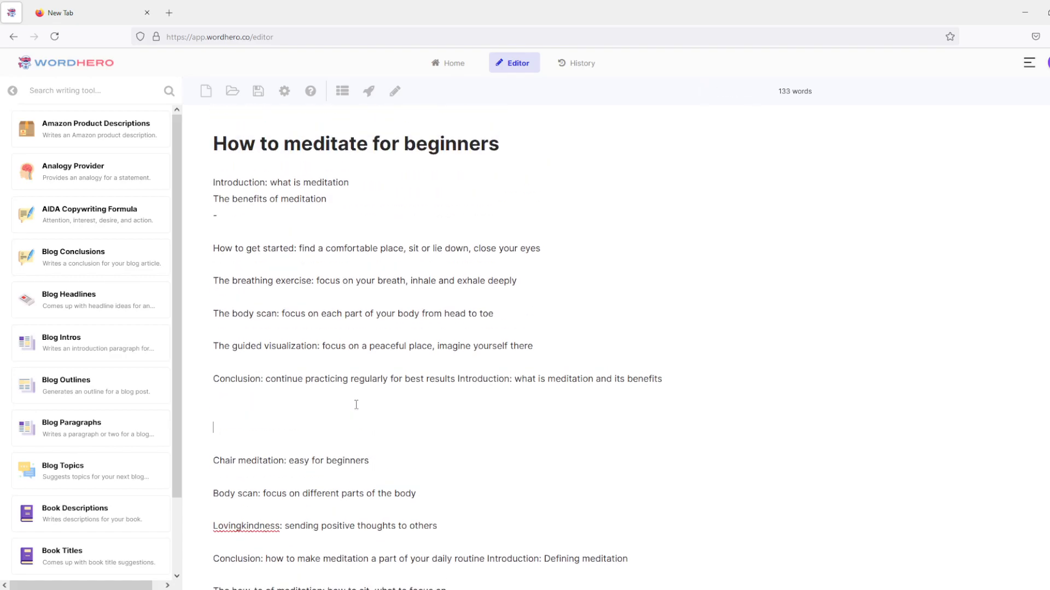
left_click(287, 234)
scroll(335, 343, "down", 3)
scroll(339, 355, "up", 3)
type("How to meditate")
Delete the leftover outline lines from "Chair meditation: easy for beginners" through "Conclusion: A final word on getting started with meditation".
scroll(331, 380, "down", 3)
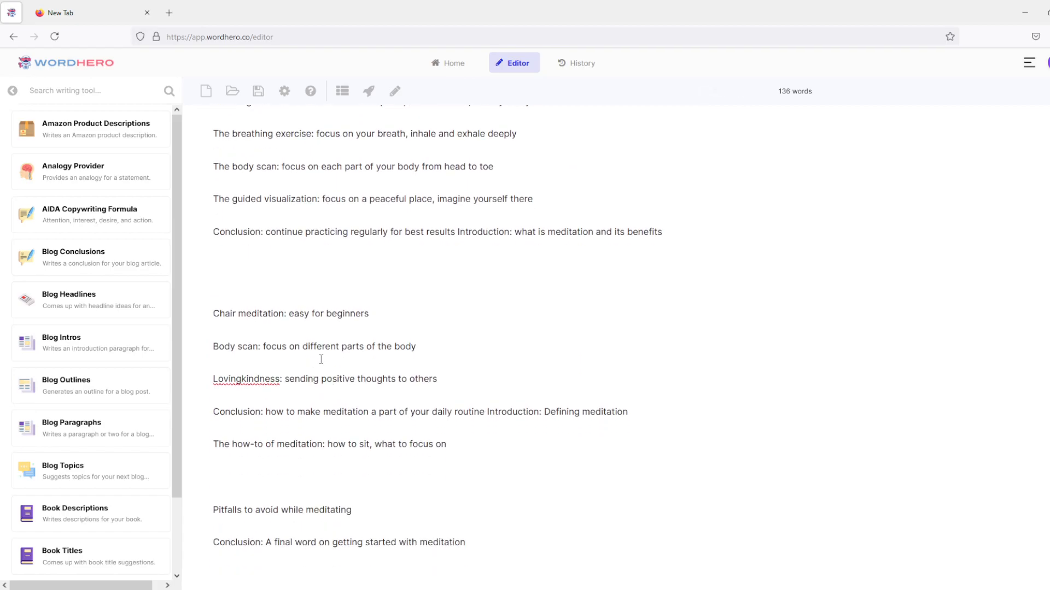
left_click_drag(370, 314, 212, 314)
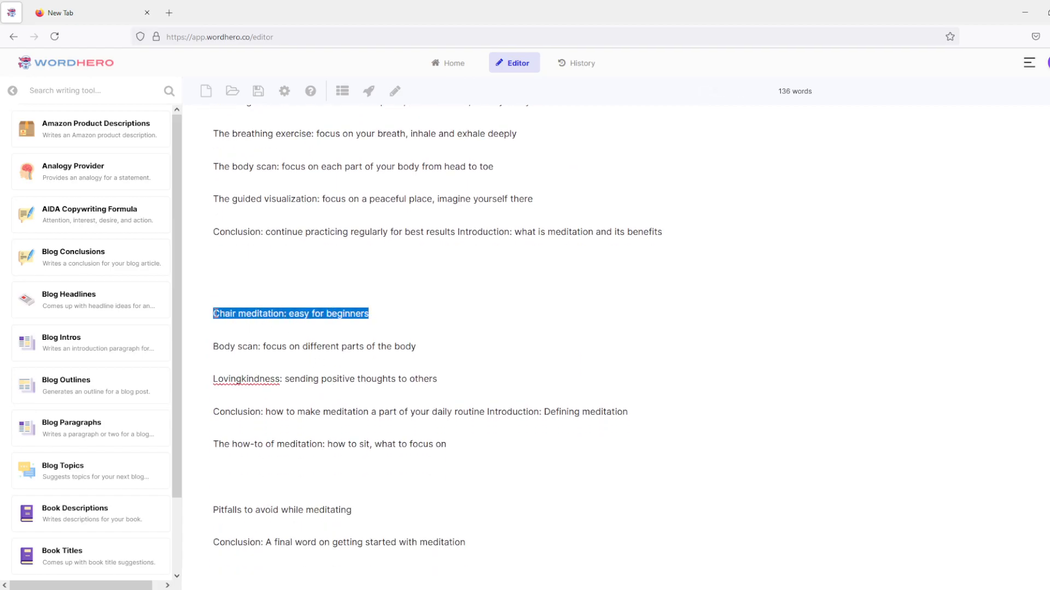
left_click_drag(482, 448, 213, 314)
key("BackSpace")
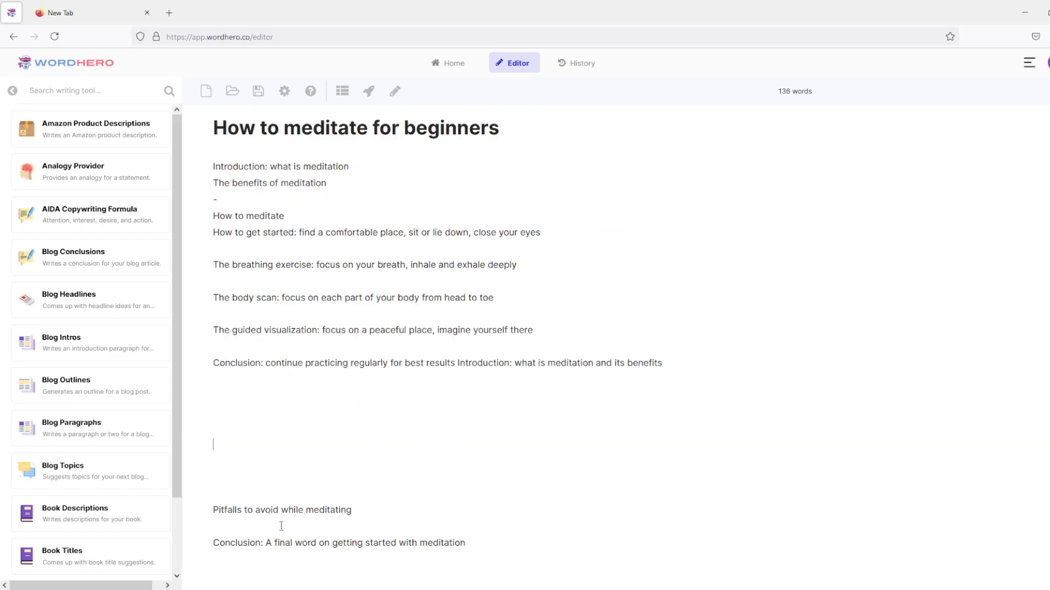
left_click_drag(504, 543, 360, 442)
key("BackSpace")
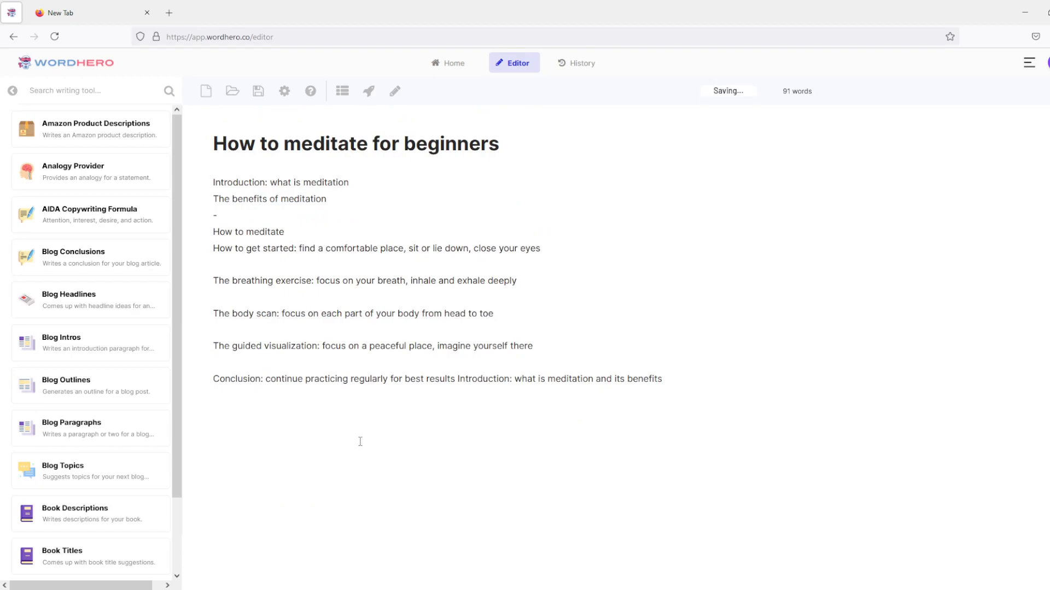
Remove the stray dash and the "Introduction:" label from the opening lines, and insert a blank line below "How to meditate".
left_click(235, 215)
left_click_drag(272, 182, 213, 182)
key("BackSpace")
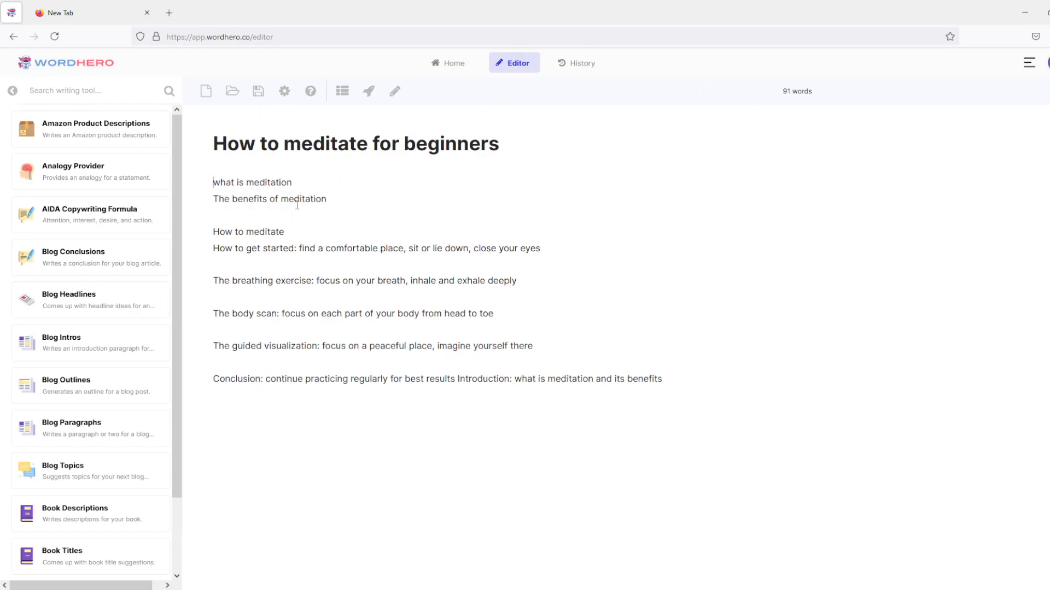
left_click(290, 230)
key("Return")
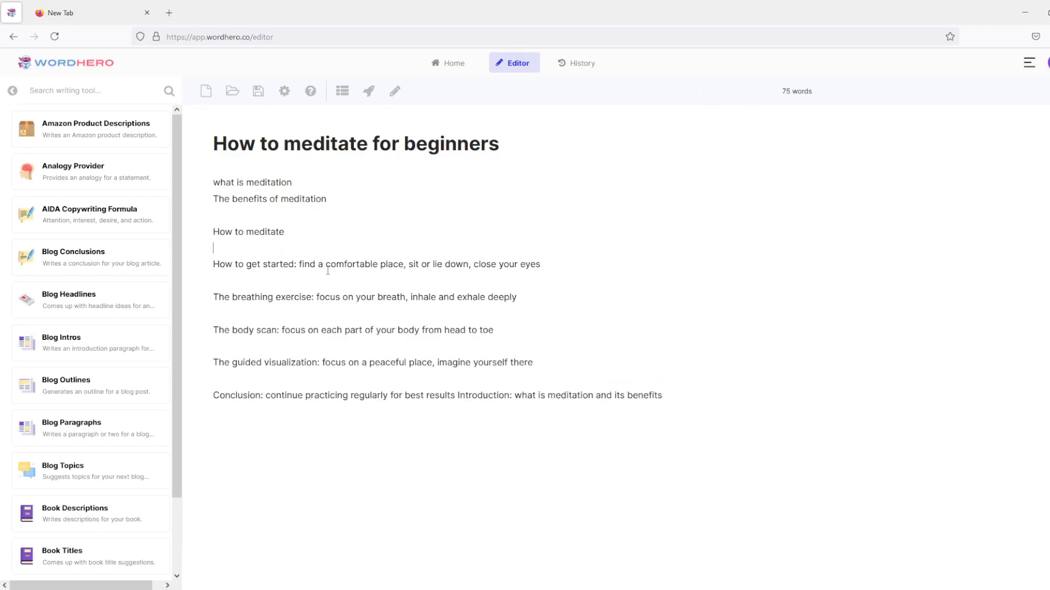
left_click_drag(542, 358, 213, 264)
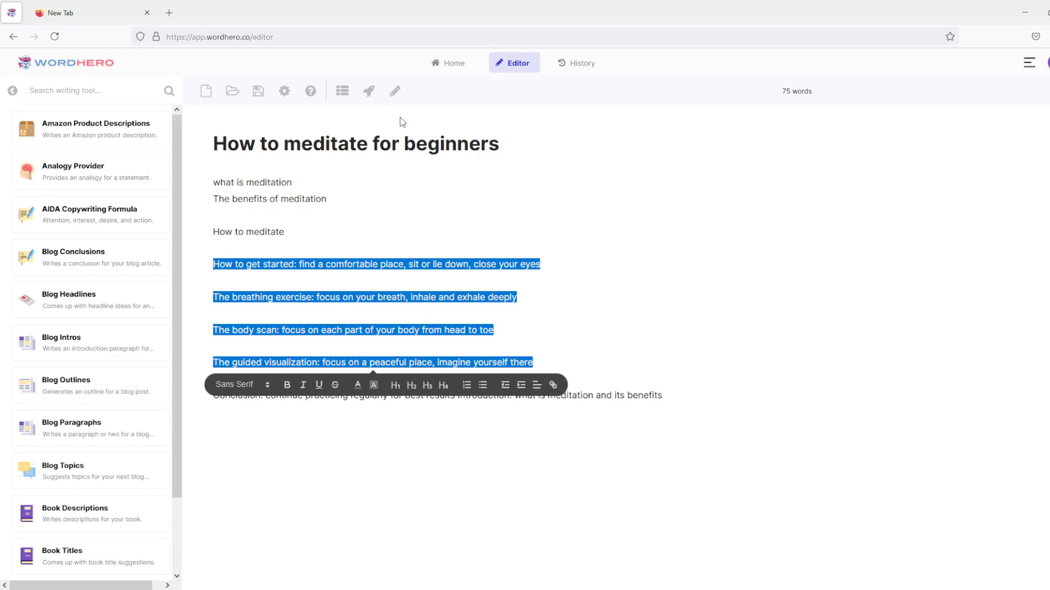
left_click_drag(542, 361, 217, 266)
left_click(538, 386)
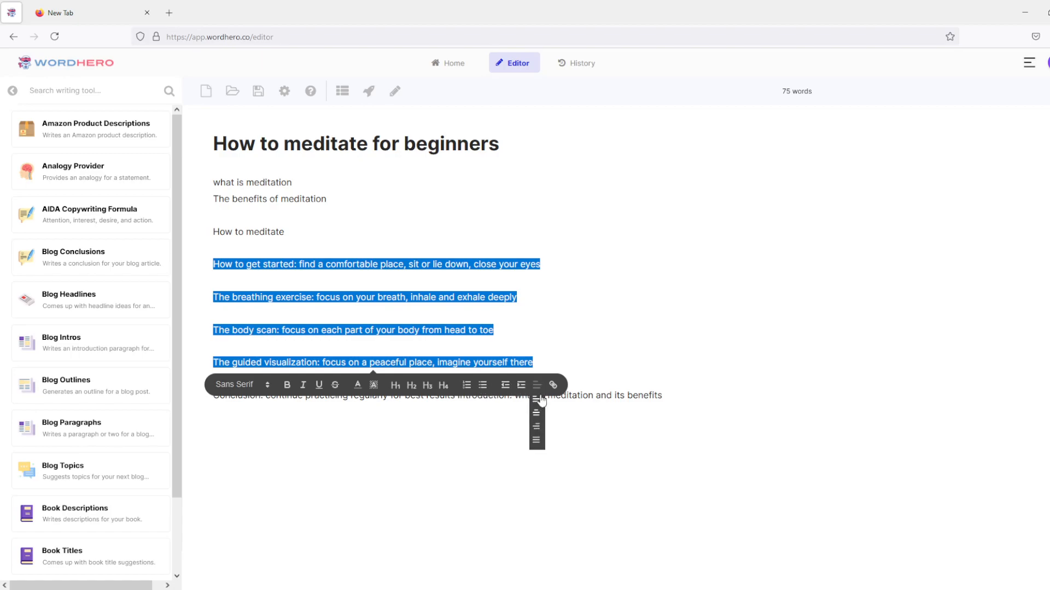
left_click(556, 363)
left_click_drag(556, 363, 213, 263)
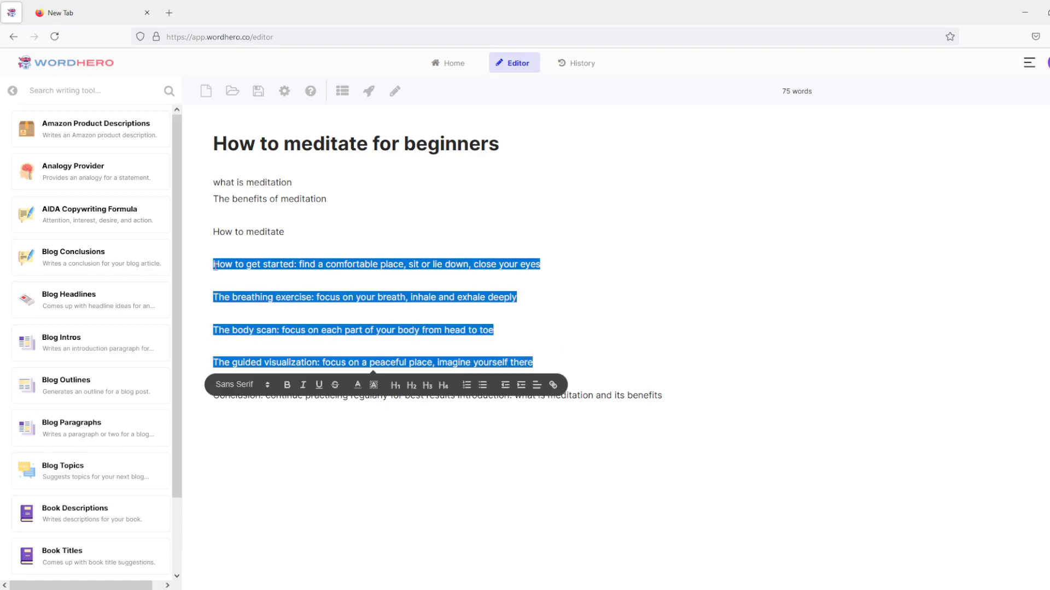
left_click(500, 382)
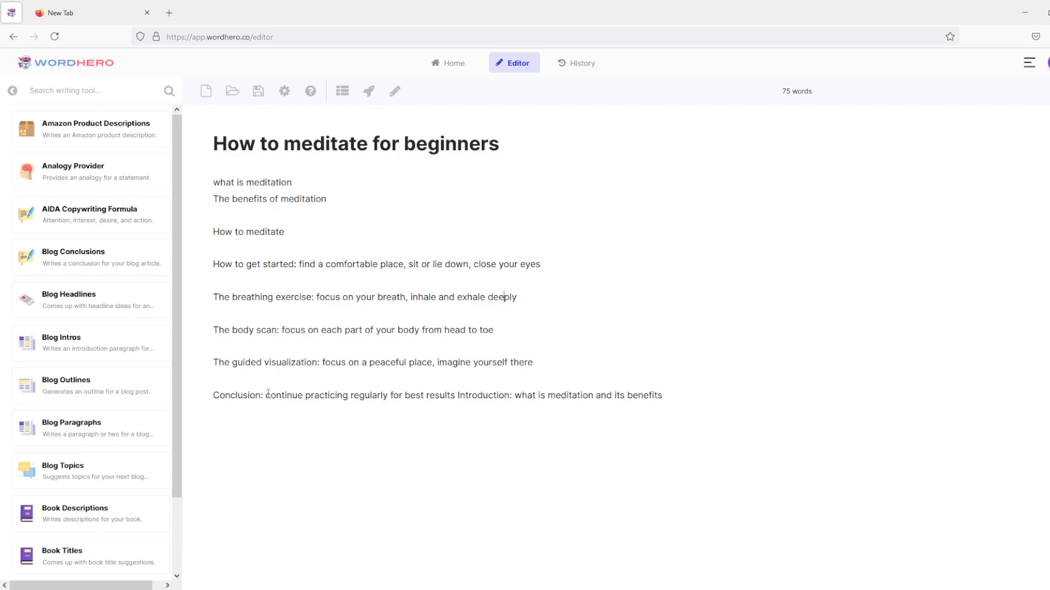
Remove the trailing "Introduction: what is meditation and its benefits" from the conclusion line, and insert a blank line after "what is meditation".
left_click_drag(458, 395, 691, 412)
key("BackSpace")
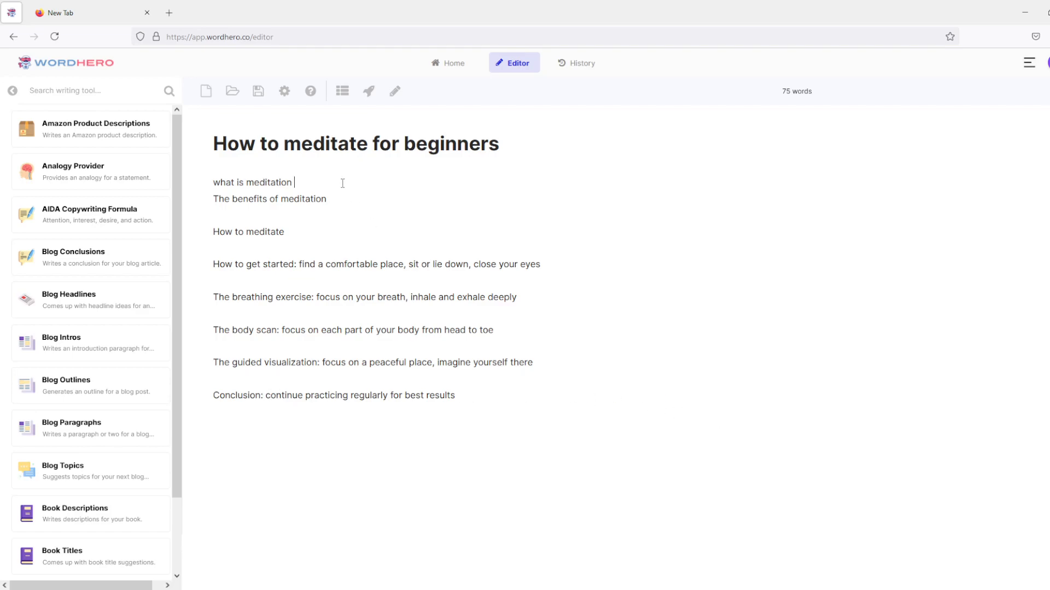
key("Return")
type("\\")
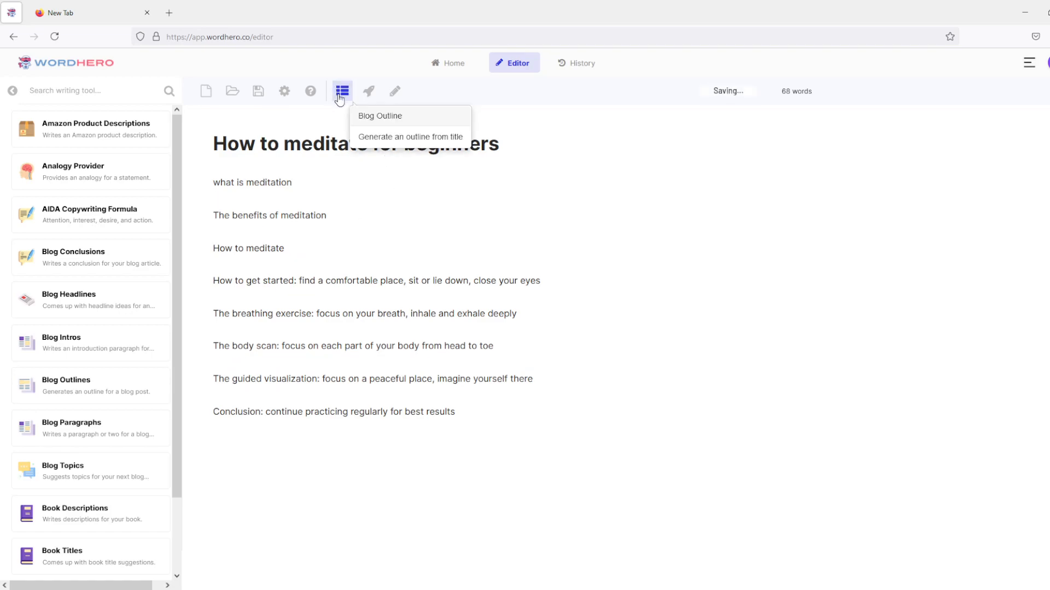
Insert an empty line above "what is meditation" and generate an AI-written introductory paragraph there.
left_click(217, 181)
key("Return")
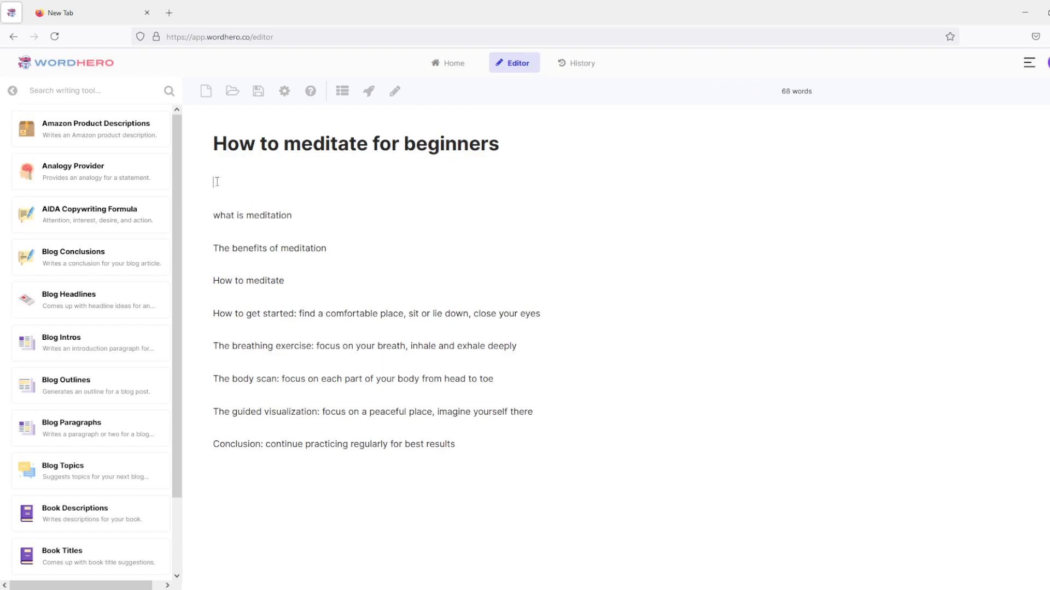
left_click(369, 94)
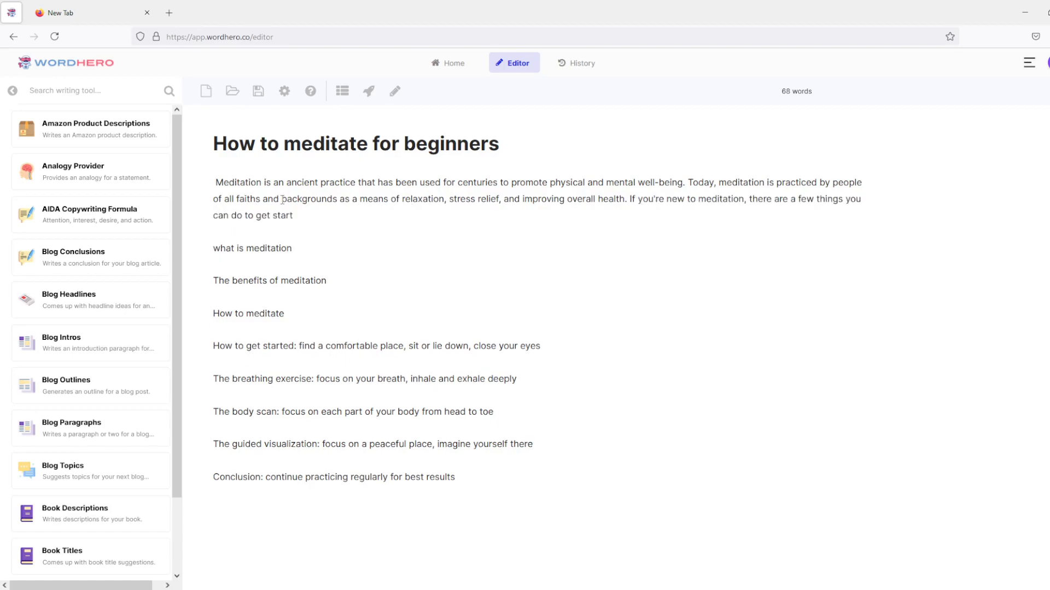
Remove the space before the introduction, insert a blank line below "what is meditation", and generate AI-written section text from that heading.
key("BackSpace")
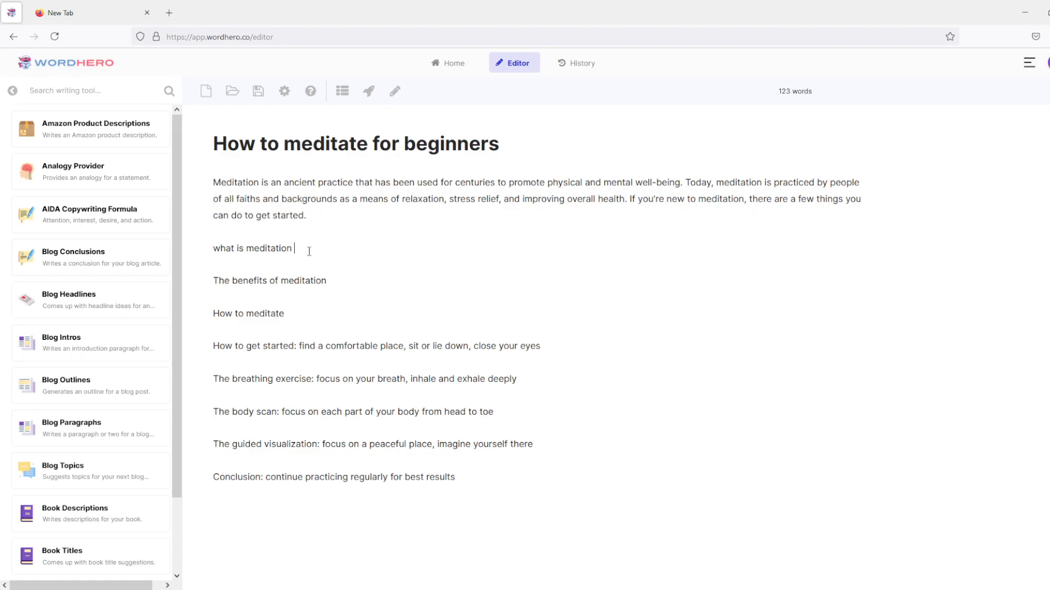
key("Return")
triple_click(289, 251)
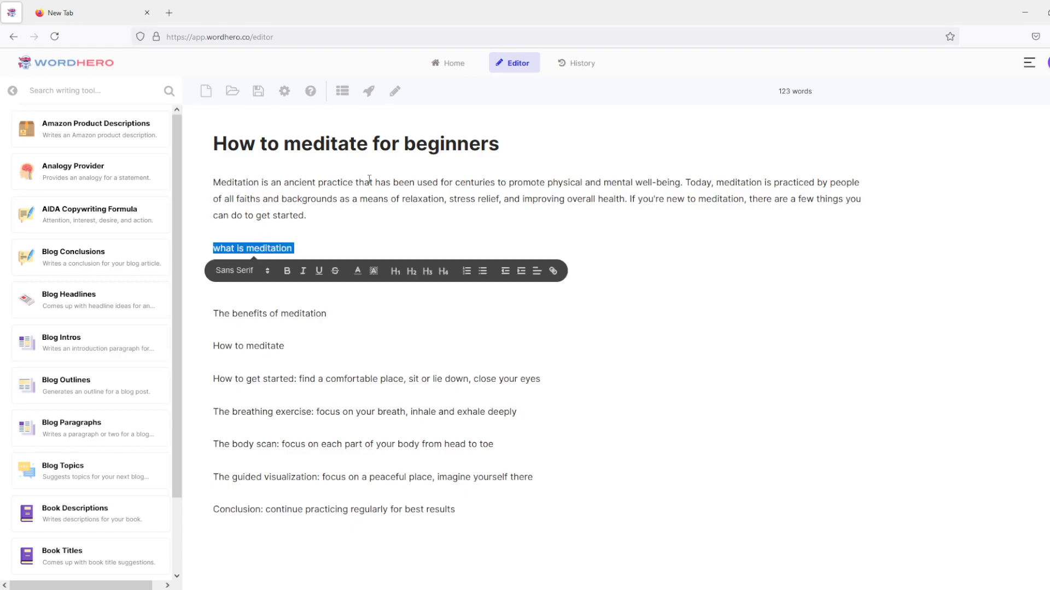
triple_click(301, 247)
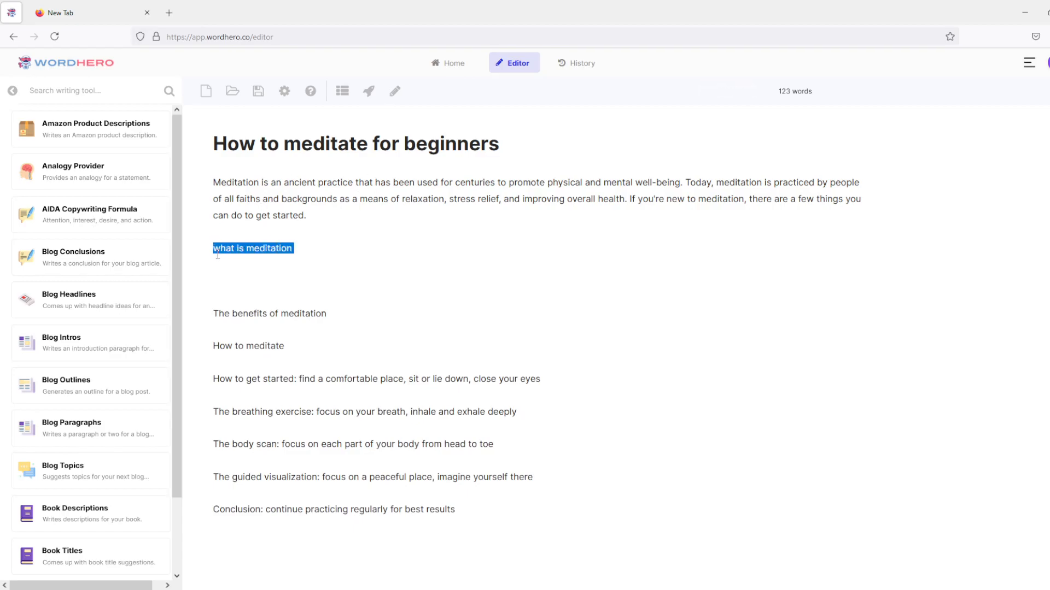
left_click(369, 92)
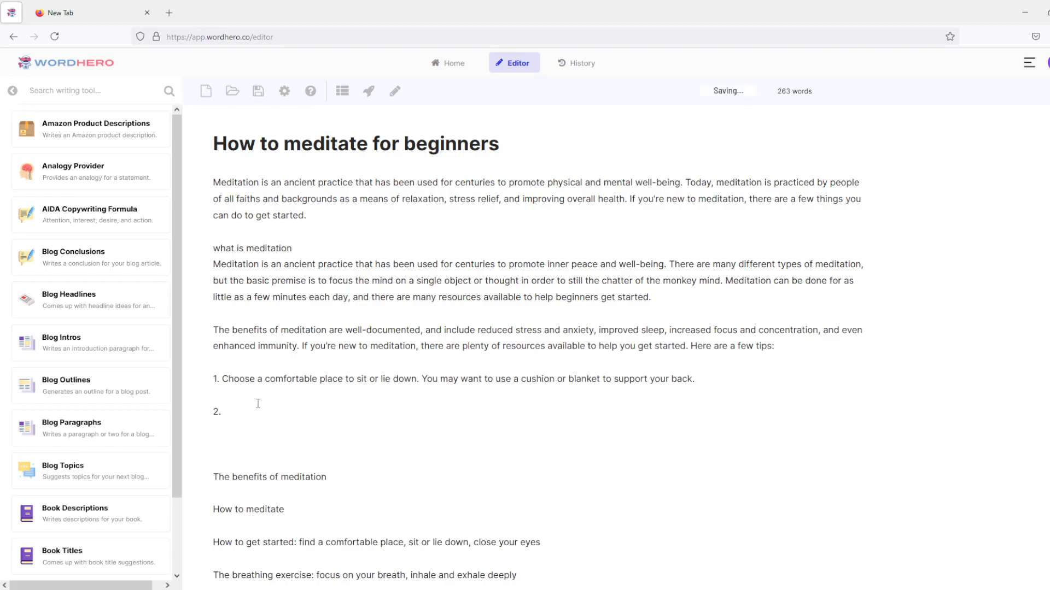
Delete the generated benefits paragraph and numbered tips from the "what is meditation" section, along with the introduction's opening "Meditation is an ancient practice" sentence.
left_click_drag(259, 401, 202, 331)
left_click_drag(237, 417, 199, 332)
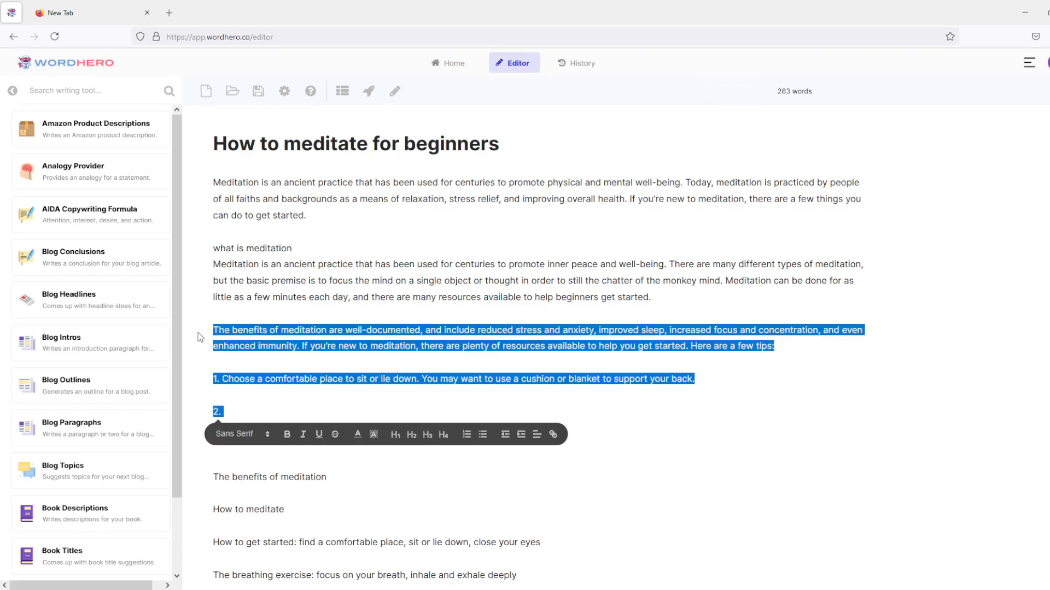
key("BackSpace")
left_click_drag(684, 186, 217, 174)
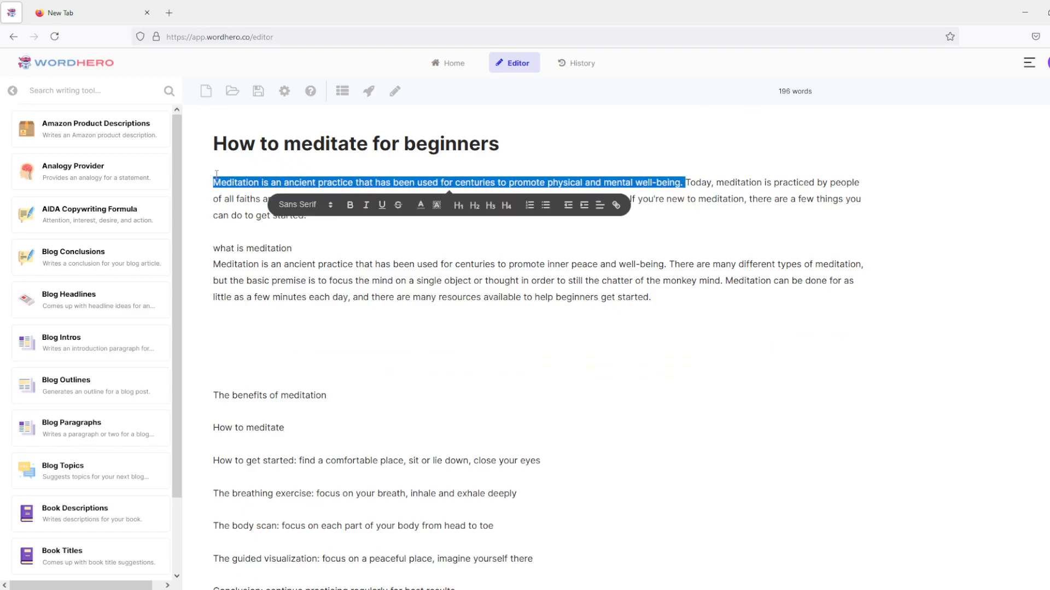
key("BackSpace")
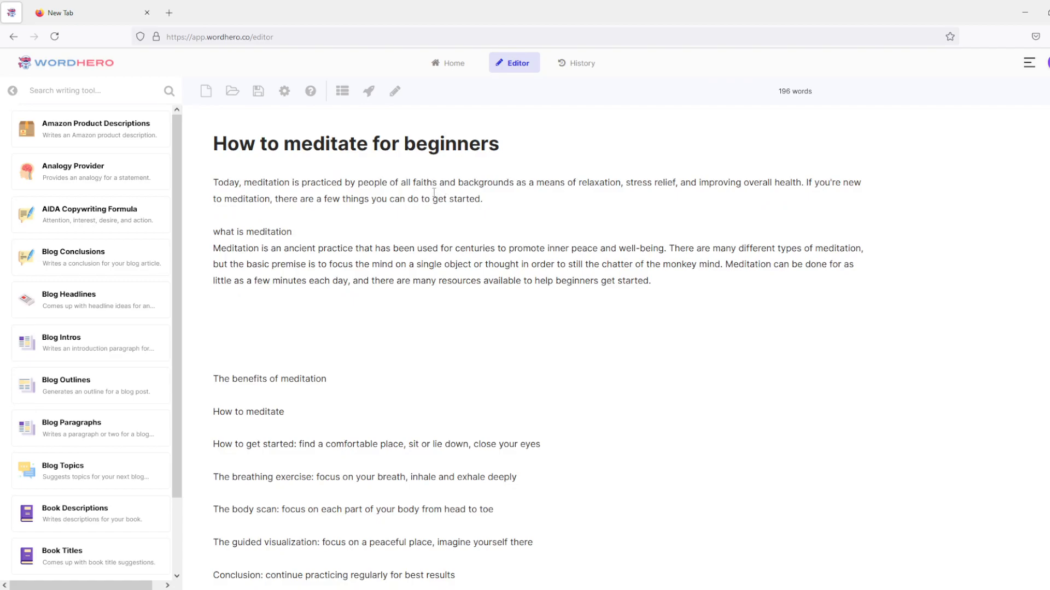
Capitalize the first letter of "what is meditation" and format the line as a level 2 heading.
left_click_drag(293, 232, 213, 231)
left_click(222, 232)
key("BackSpace")
type("W")
left_click_drag(289, 229, 213, 232)
left_click(411, 253)
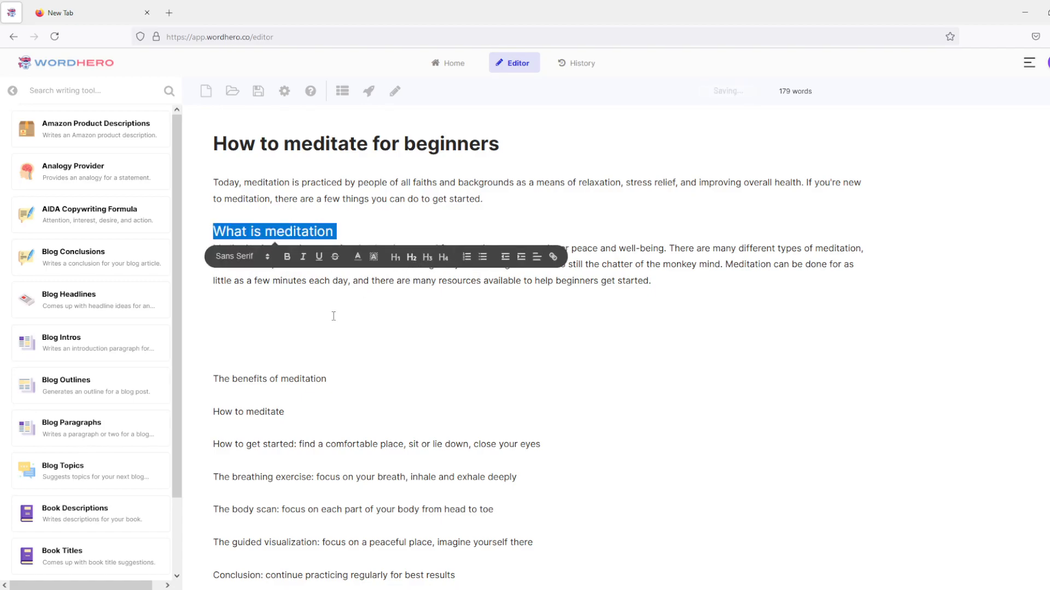
Remove the surplus blank lines above "The benefits of meditation".
left_click(335, 314)
key("BackSpace")
key("BackSpace")
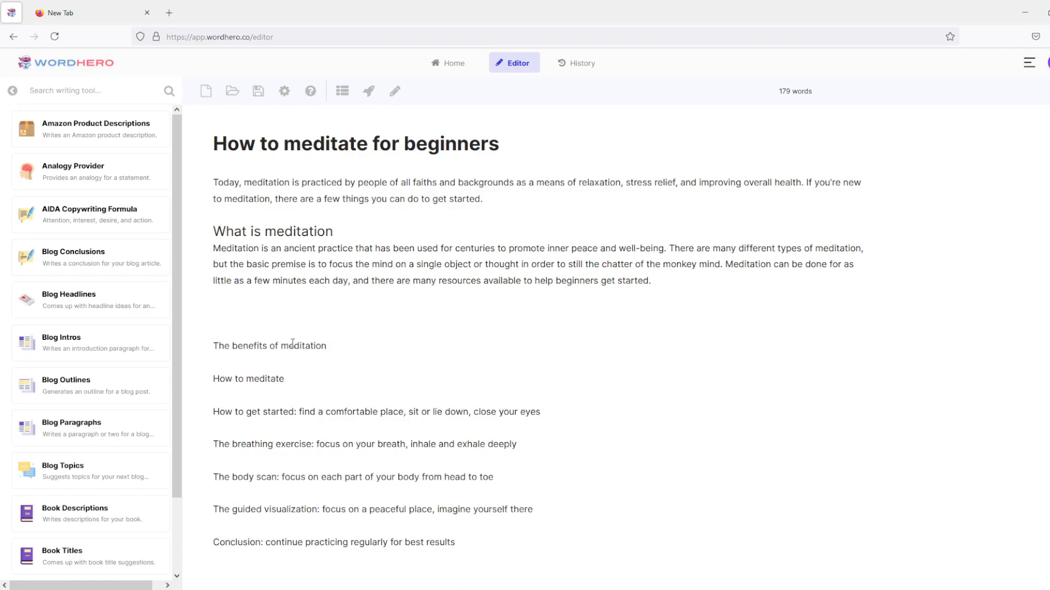
key("BackSpace")
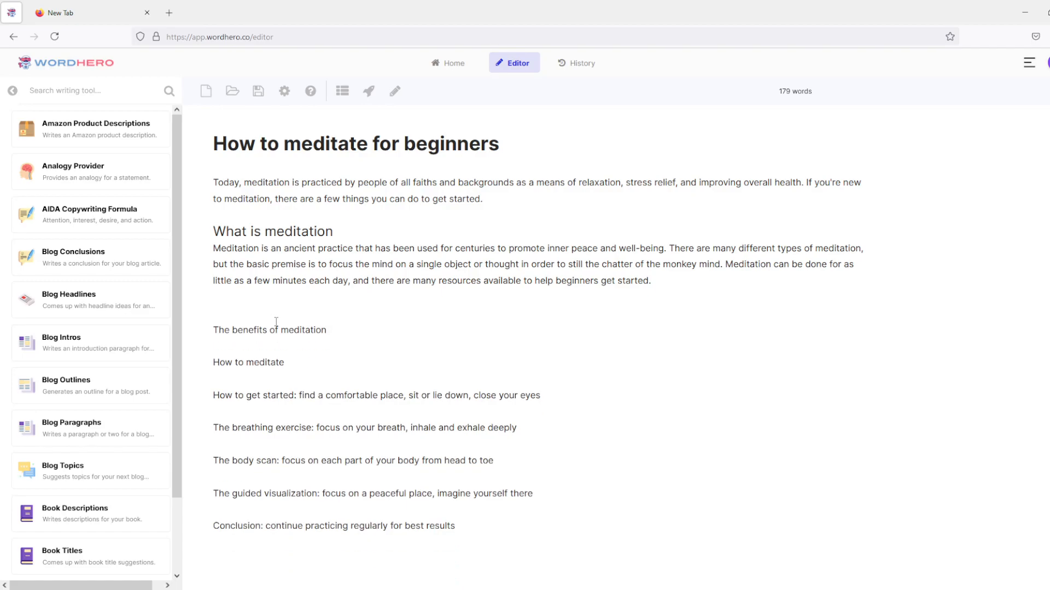
Insert blank lines below "The benefits of meditation" and generate AI-written section text from that line.
left_click(333, 327)
key("Return")
key("Return")
left_click_drag(333, 327, 212, 329)
left_click(369, 92)
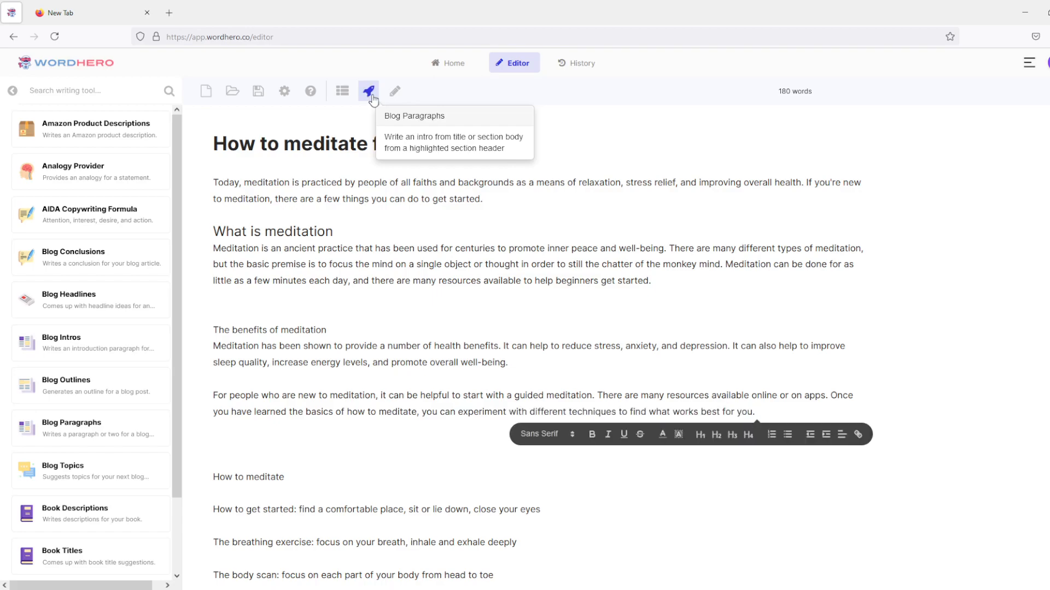
Open space directly below "The benefits of meditation" and generate a second AI-written version of the section above the existing one.
left_click(336, 337)
key("Return")
key("Return")
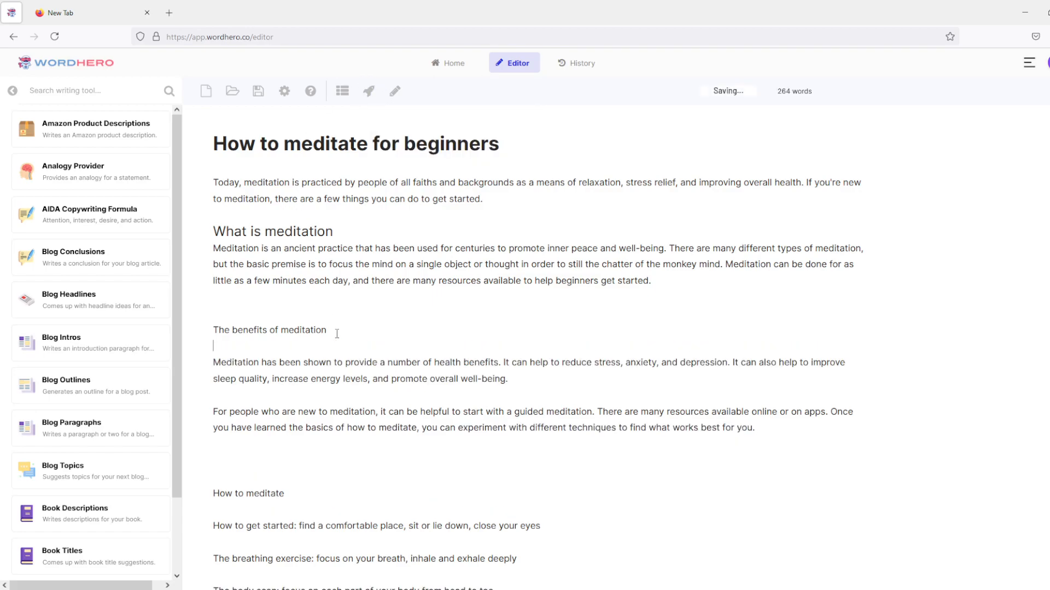
left_click_drag(337, 333, 213, 331)
left_click(366, 92)
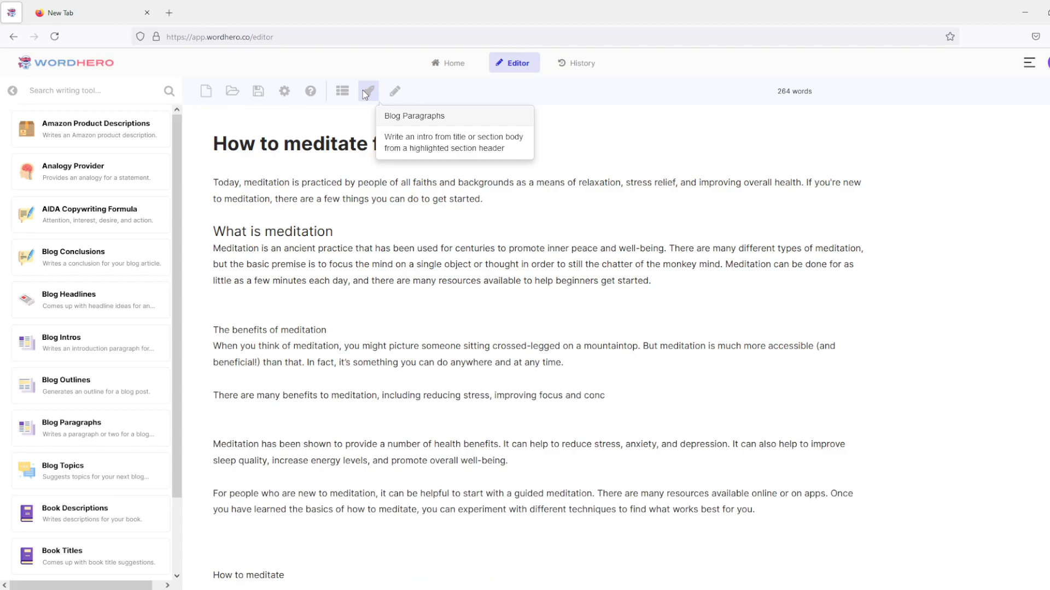
Delete the older two benefits paragraphs, starting "Meditation has been shown", and the extra blank lines above "How to meditate".
scroll(468, 297, "down", 3)
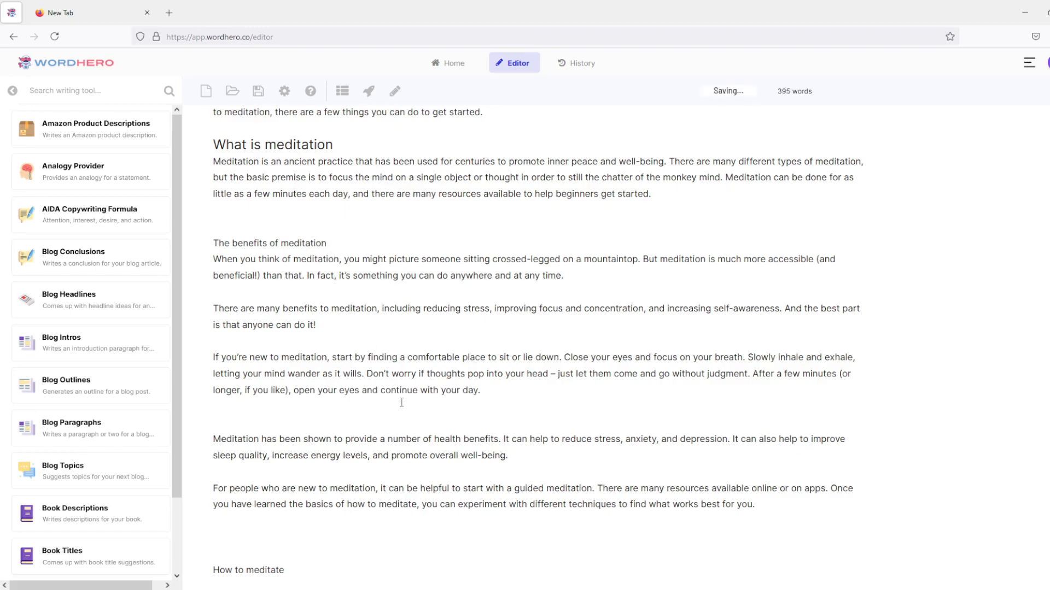
left_click_drag(760, 504, 214, 438)
key("BackSpace")
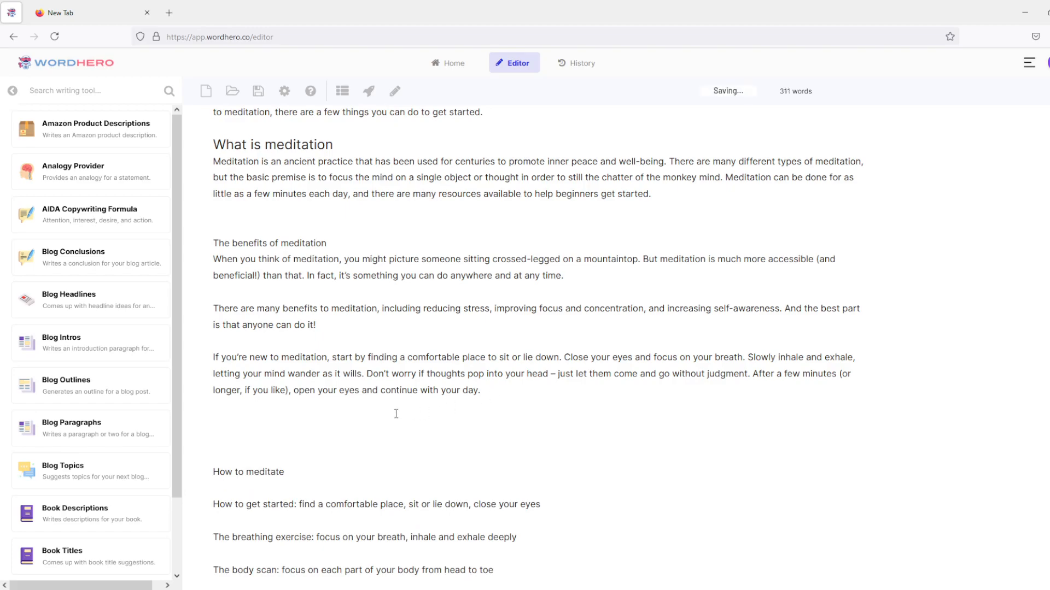
key("BackSpace")
Insert blank lines below "How to meditate" and generate AI-written section text from that line.
key("Return")
key("Return")
key("Return")
triple_click(251, 442)
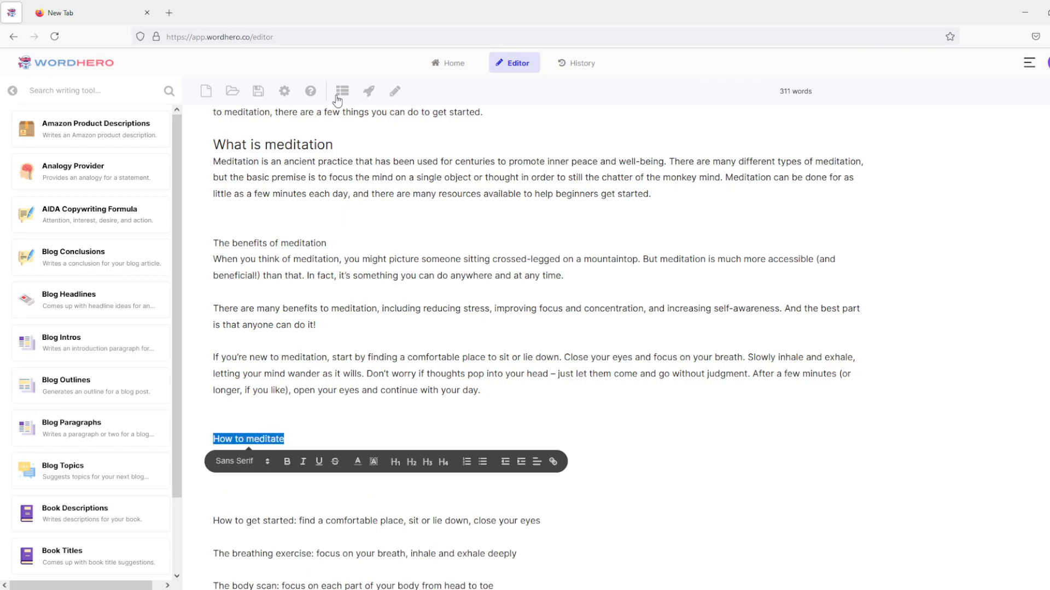
left_click(369, 91)
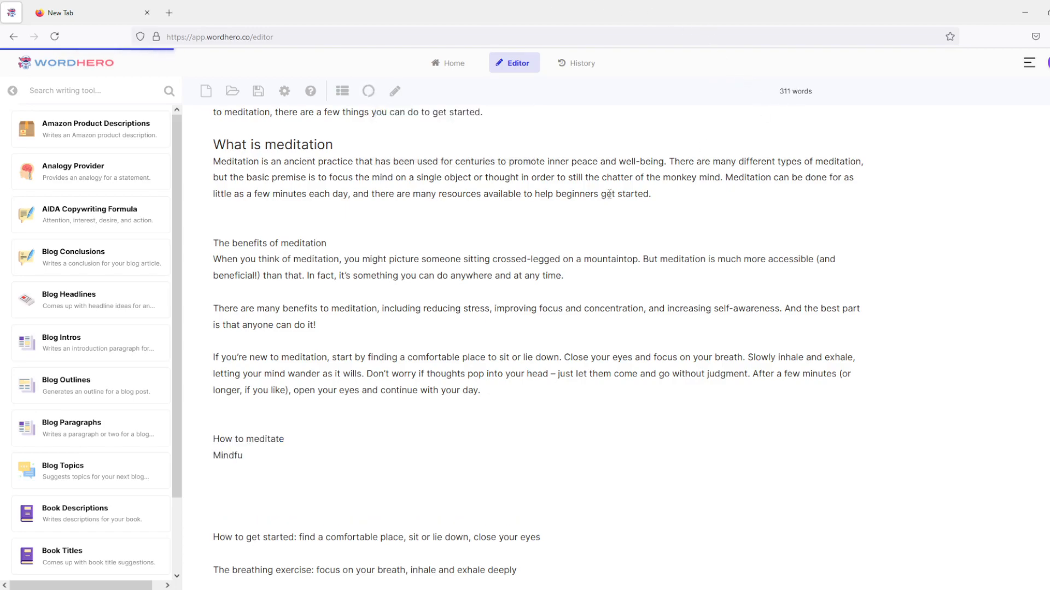
Review the article draft from its title through the newly generated "How to meditate" section.
scroll(426, 369, "down", 2)
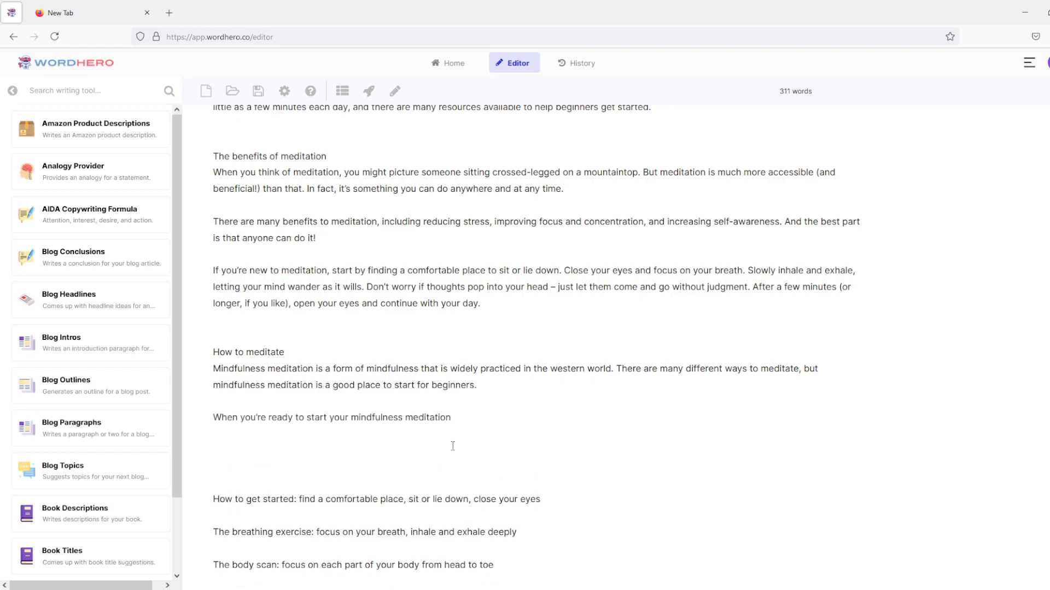
scroll(451, 443, "down", 2)
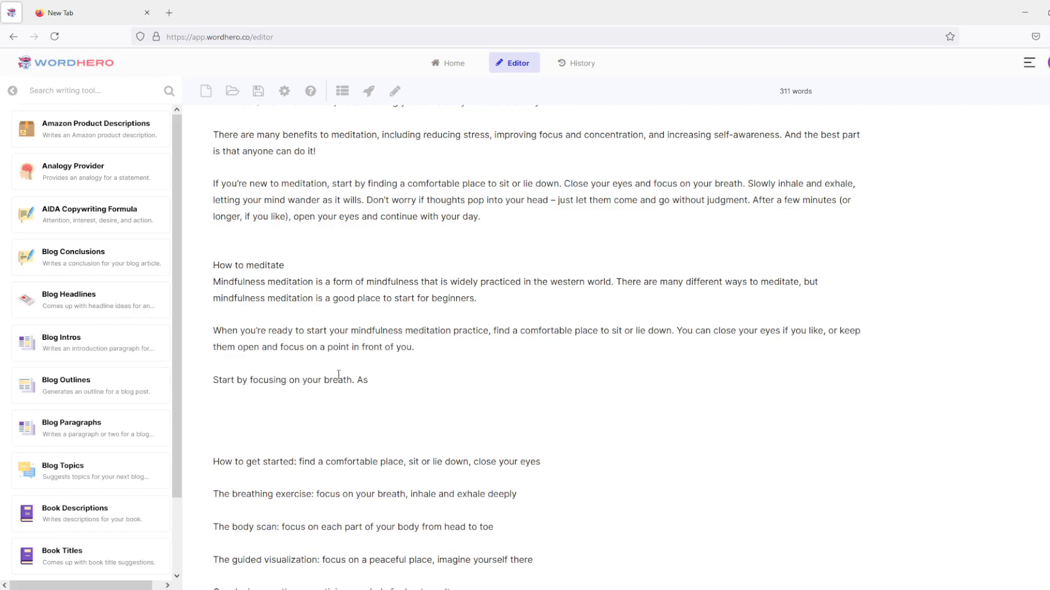
scroll(306, 362, "up", 5)
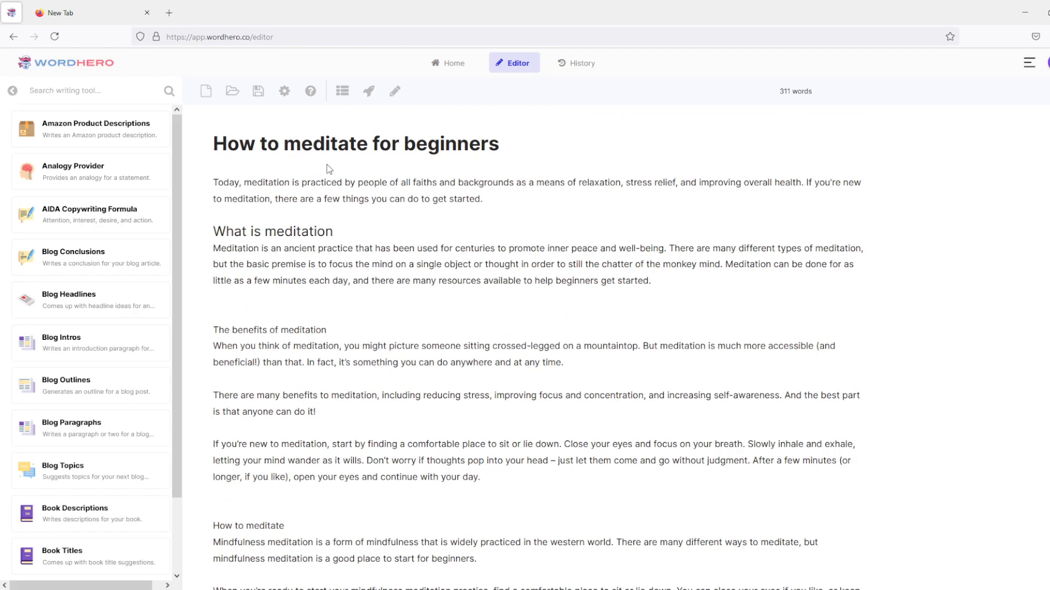
scroll(419, 339, "down", 3)
scroll(407, 349, "up", 3)
scroll(422, 229, "down", 2)
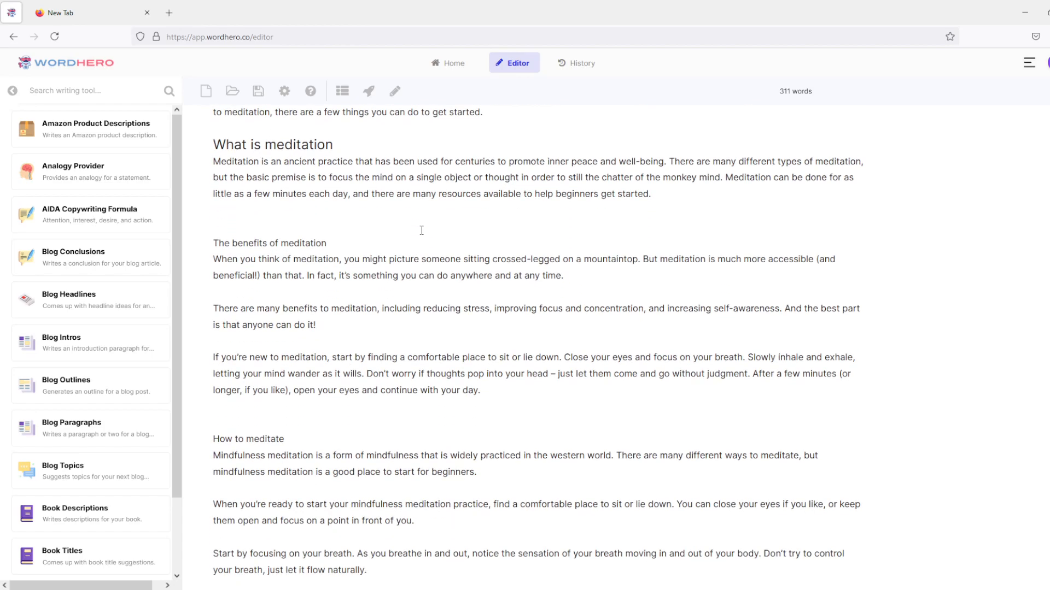
scroll(405, 257, "down", 2)
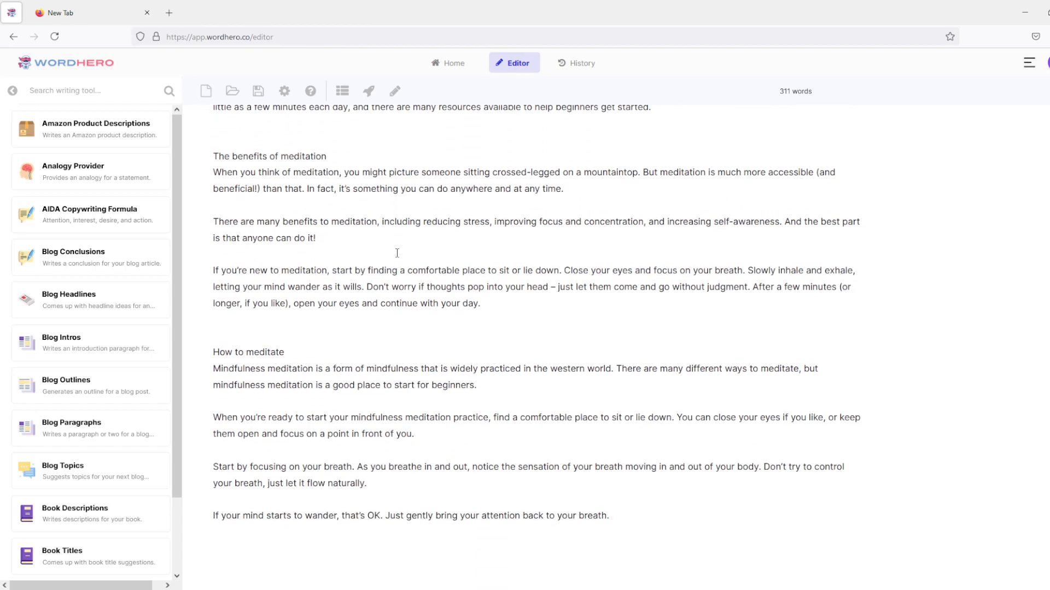
scroll(397, 253, "down", 2)
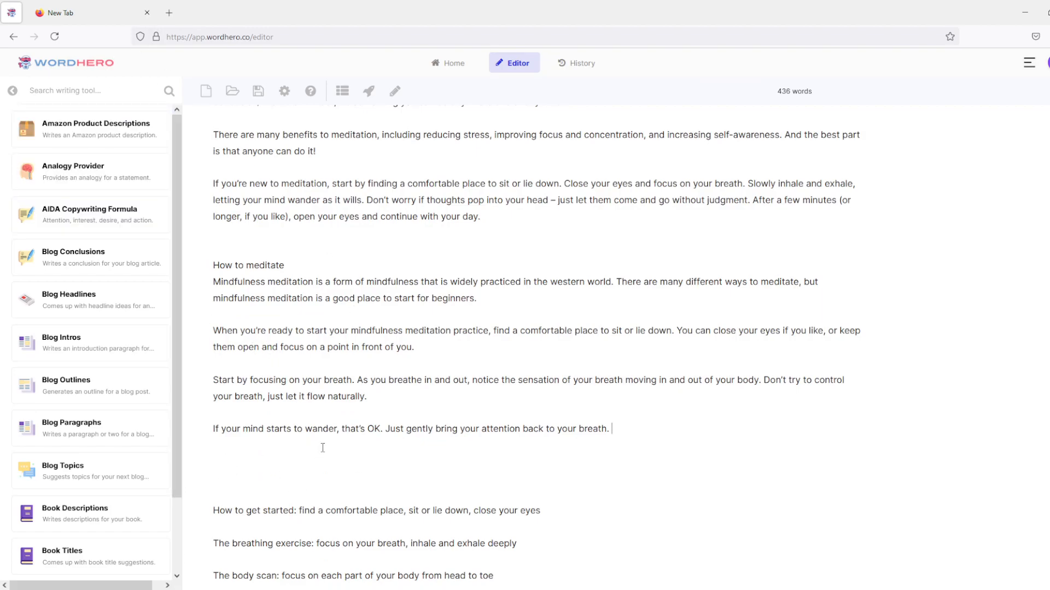
Remove surplus blank lines above "How to get started", insert space below that line, and generate AI-written section text from it.
scroll(364, 447, "down", 4)
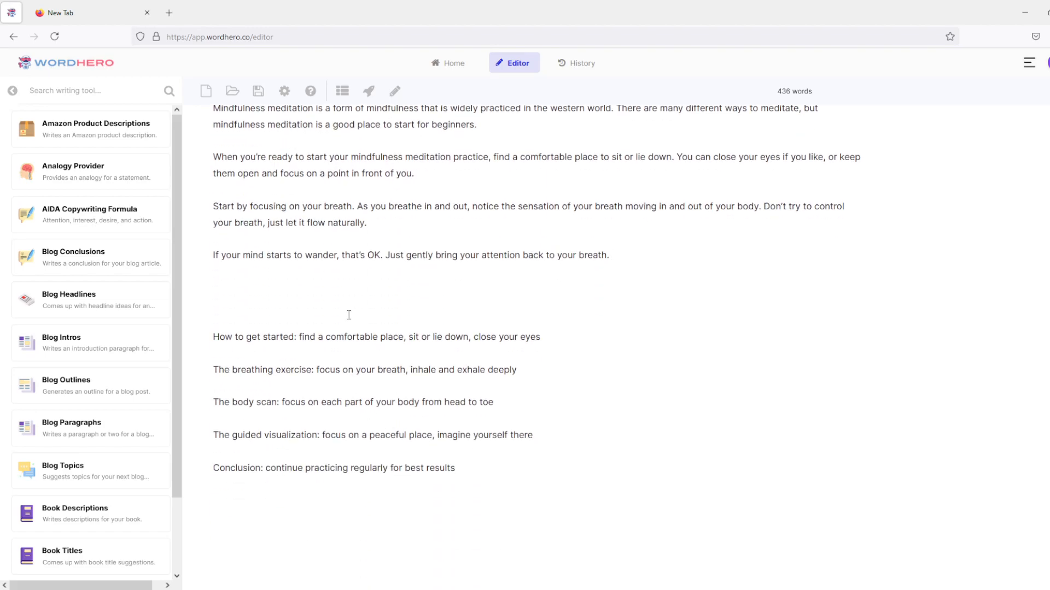
key("BackSpace")
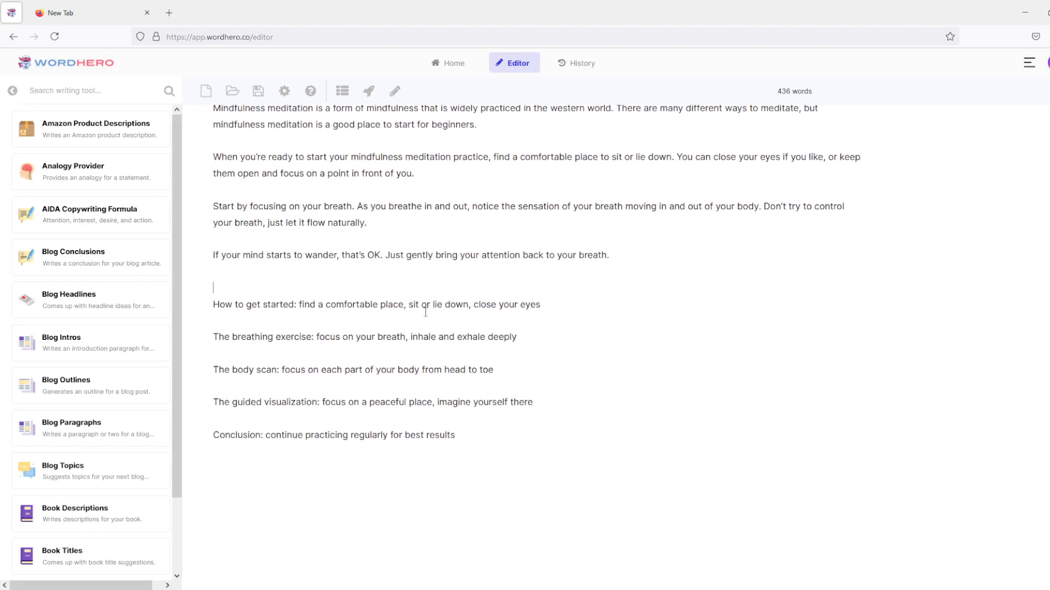
key("Return")
left_click_drag(558, 308, 214, 304)
left_click(373, 100)
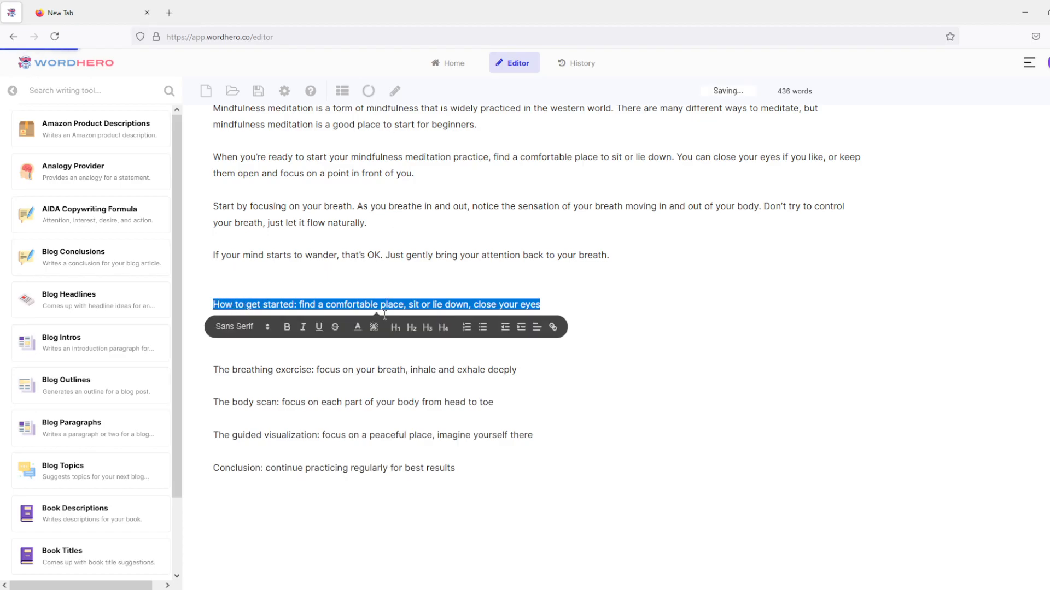
Format the "How to meditate" line as a level 2 heading.
scroll(376, 312, "up", 3)
left_click_drag(290, 266, 214, 265)
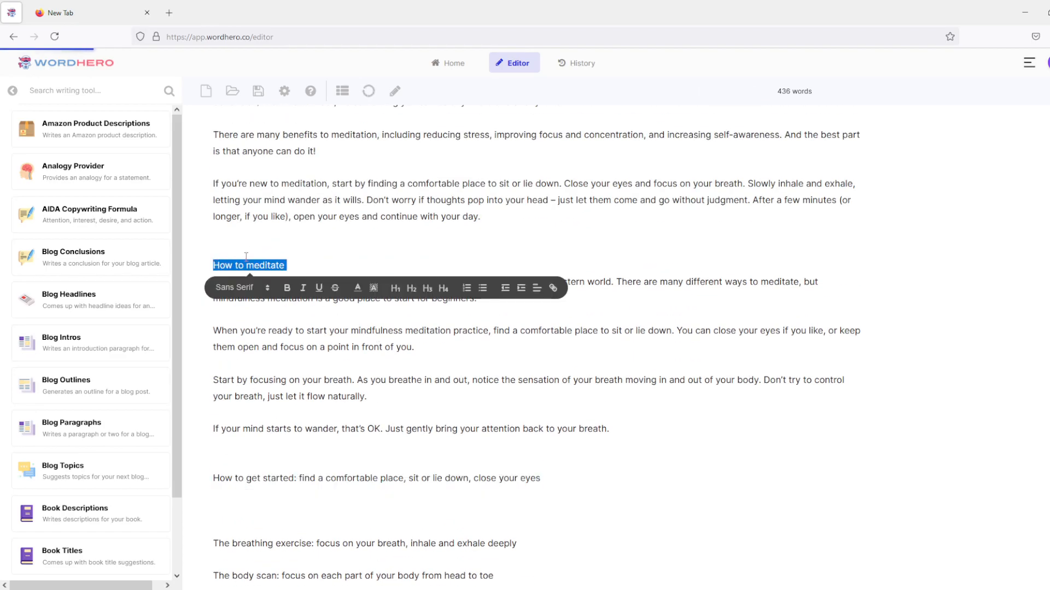
left_click(412, 288)
scroll(413, 372, "down", 3)
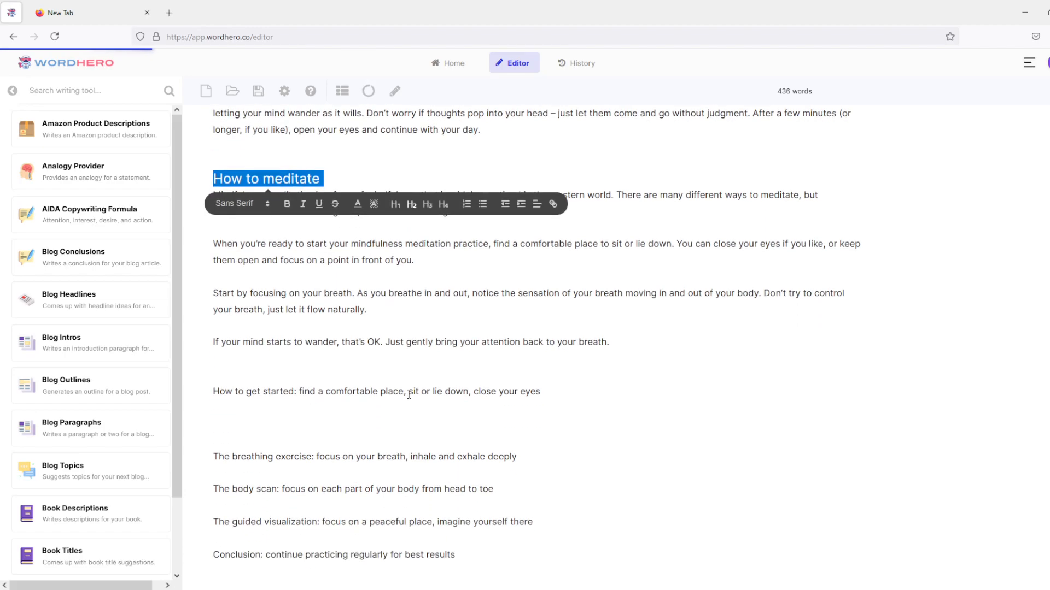
left_click(398, 407)
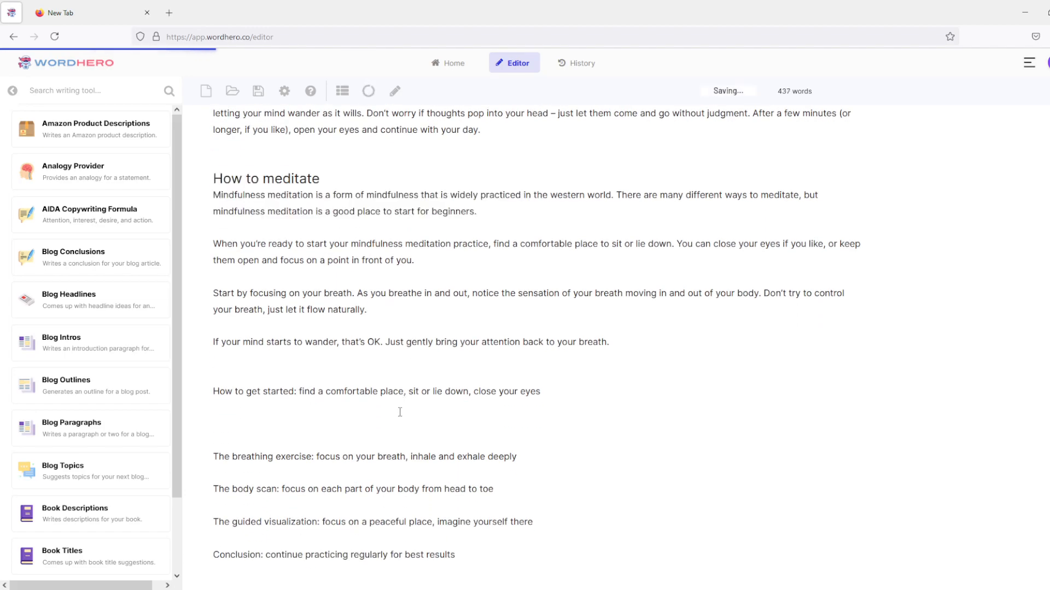
Have the AI continue writing from the selected numbered tips 1 to 4 in the "How to get started" section.
scroll(400, 413, "down", 3)
type("Med")
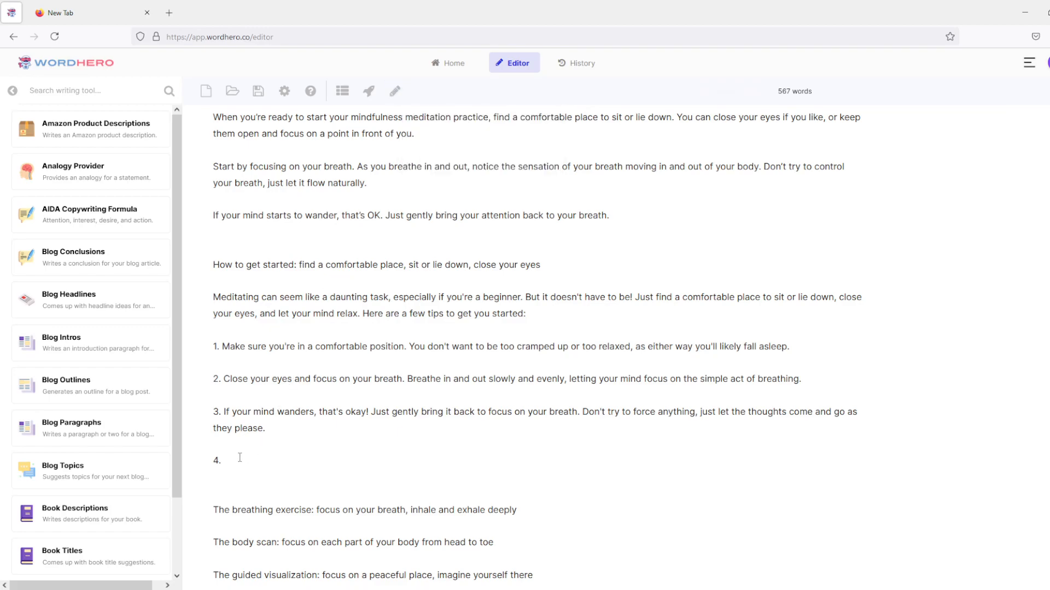
left_click_drag(241, 465, 213, 344)
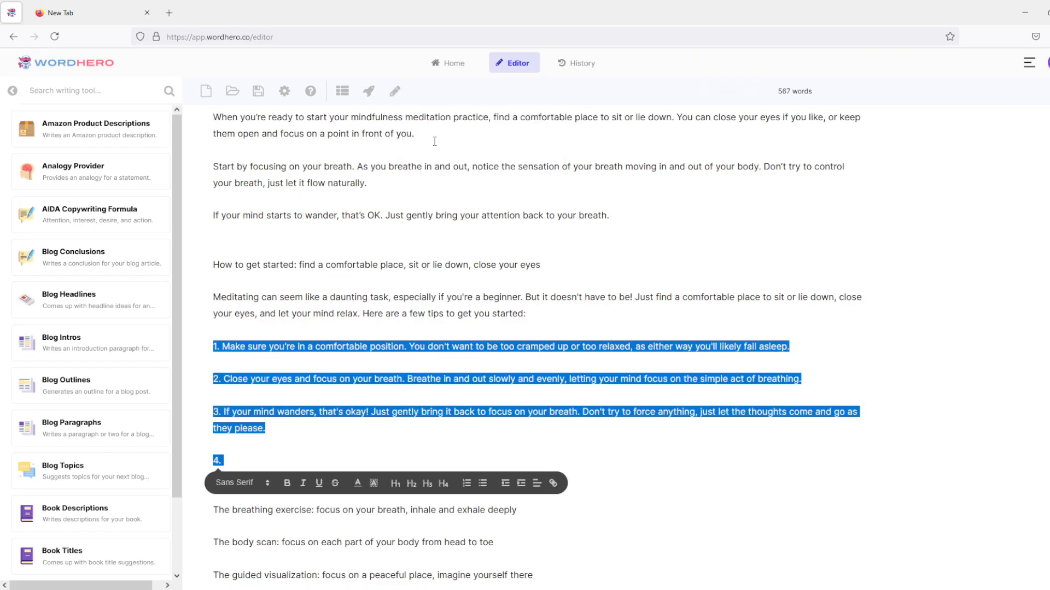
left_click(396, 92)
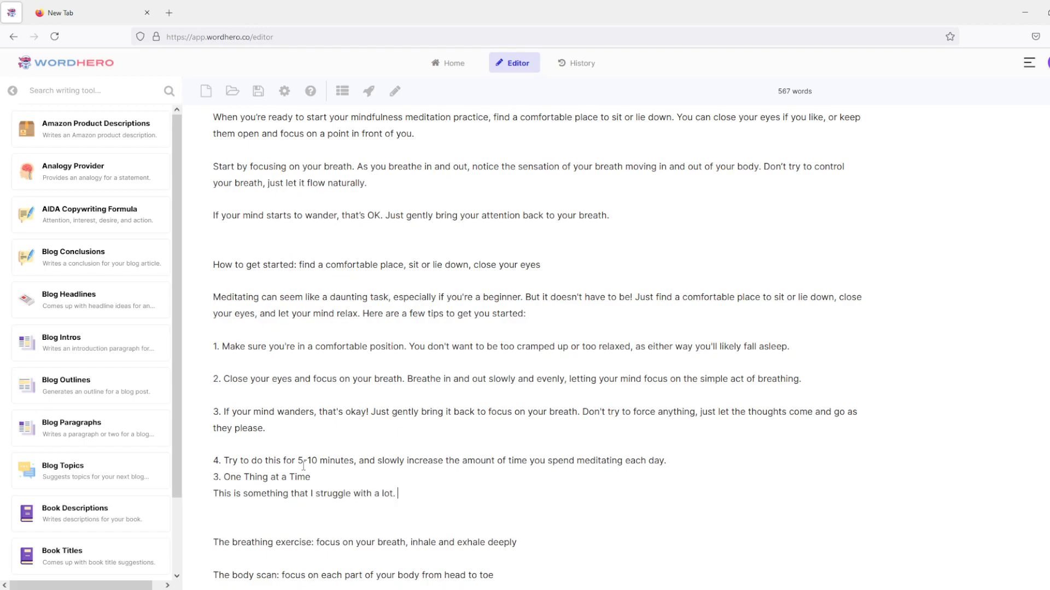
Delete the generated lines "3. One Thing at a Time" and "This is something that I struggle with a lot." below tip 4.
triple_click(359, 490)
left_click(221, 477)
left_click_drag(412, 492, 202, 472)
key("BackSpace")
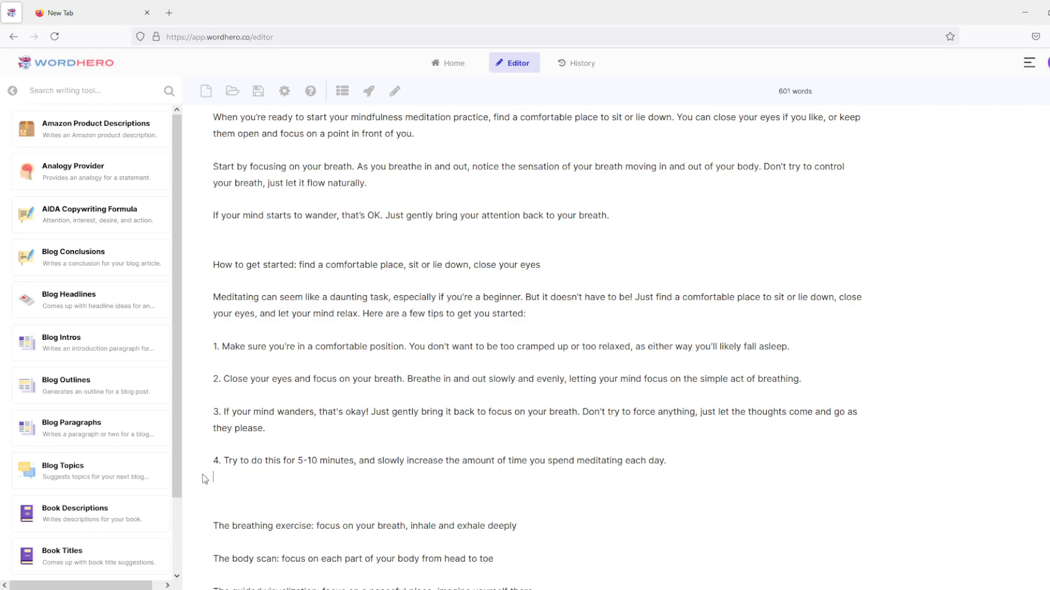
Split tip 1 after "Make sure you're in a comfortable position." and insert blank space before the rest of its text.
scroll(327, 398, "down", 3)
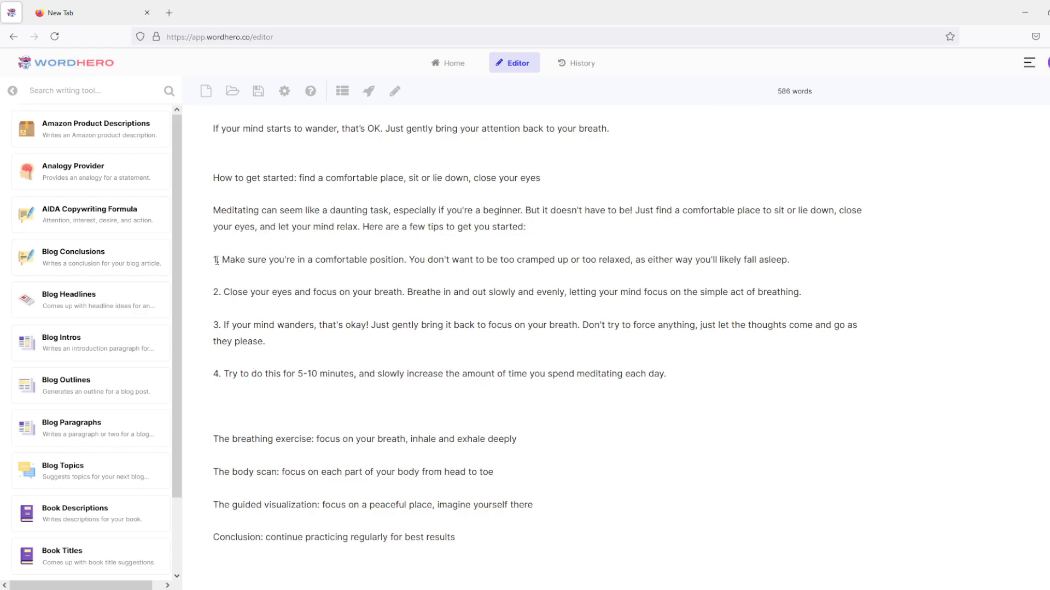
left_click(411, 260)
key("Return")
left_click_drag(411, 260, 213, 261)
left_click(442, 262)
key("Return")
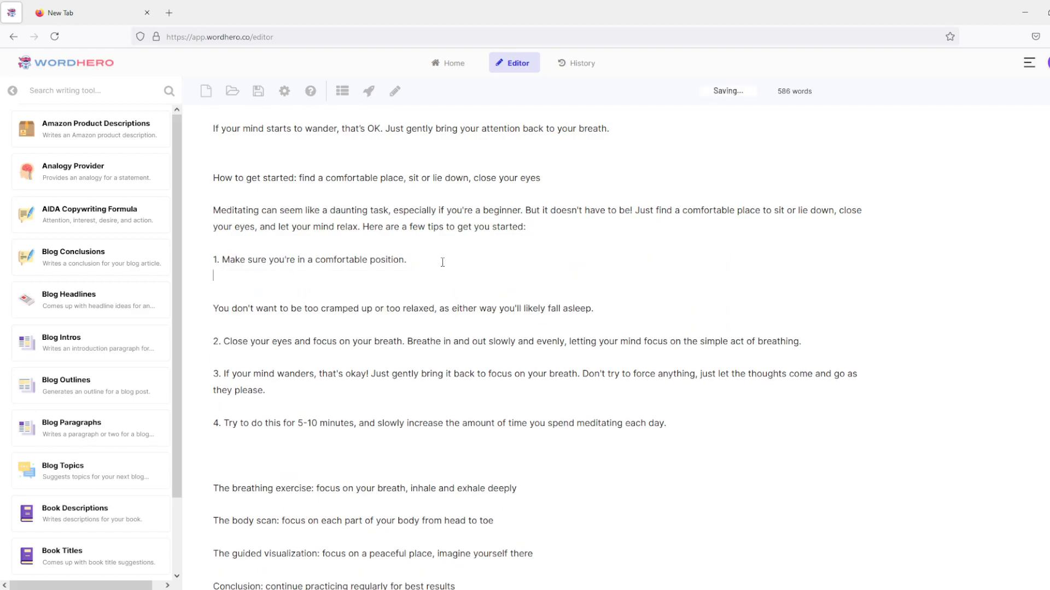
Generate AI-written text from the sentence "1. Make sure you're in a comfortable position.".
left_click_drag(213, 257, 407, 260)
left_click(407, 261)
left_click_drag(214, 260, 408, 261)
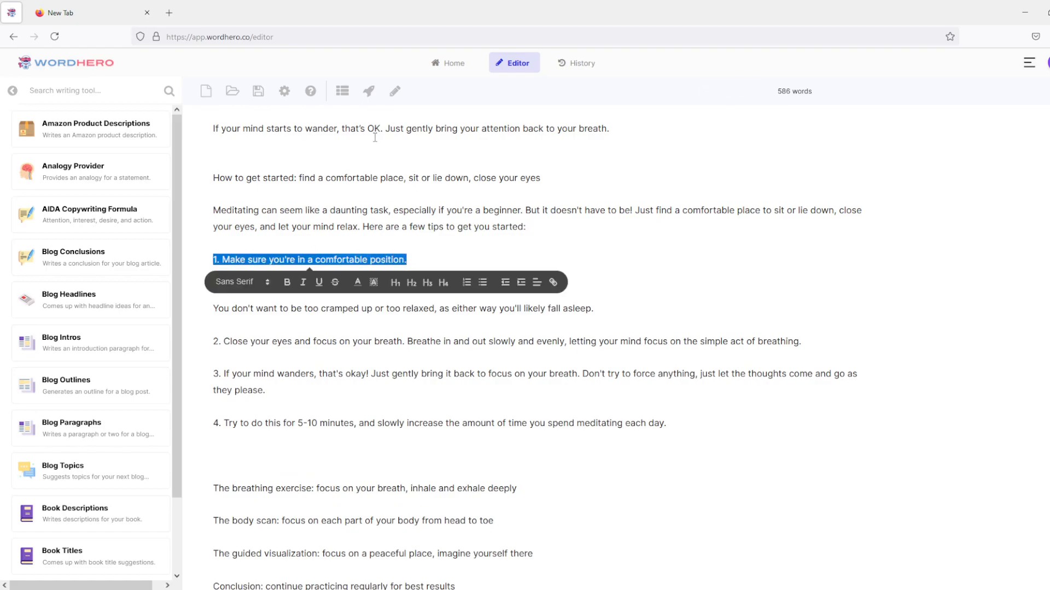
left_click(369, 93)
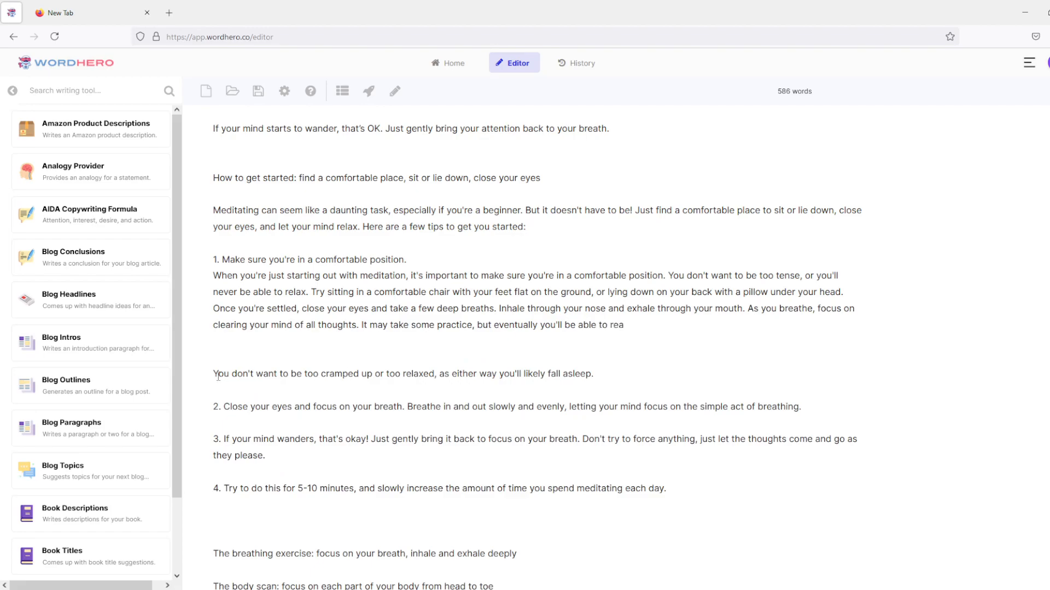
Delete the leftover sentence "You don't want to be too cramped up or too relaxed..." and surplus blank space above tip 2.
left_click_drag(606, 377, 213, 372)
key("BackSpace")
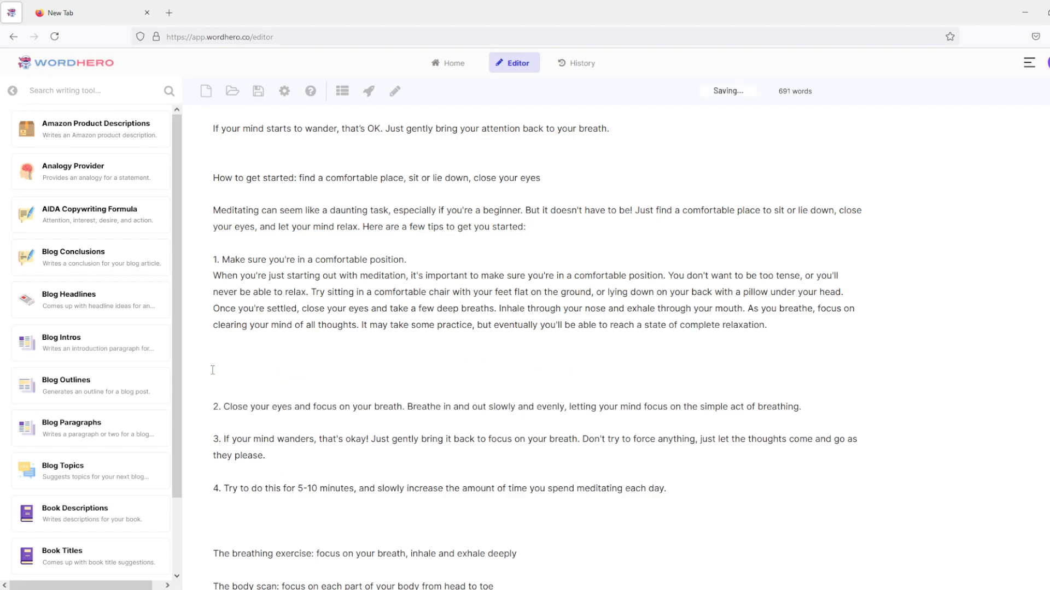
key("BackSpace")
Review the article's word count, the expanded tip 1, and the remaining outline lines down to the conclusion.
scroll(335, 349, "down", 3)
scroll(334, 352, "up", 8)
scroll(337, 331, "down", 3)
scroll(336, 330, "up", 2)
scroll(403, 355, "down", 1)
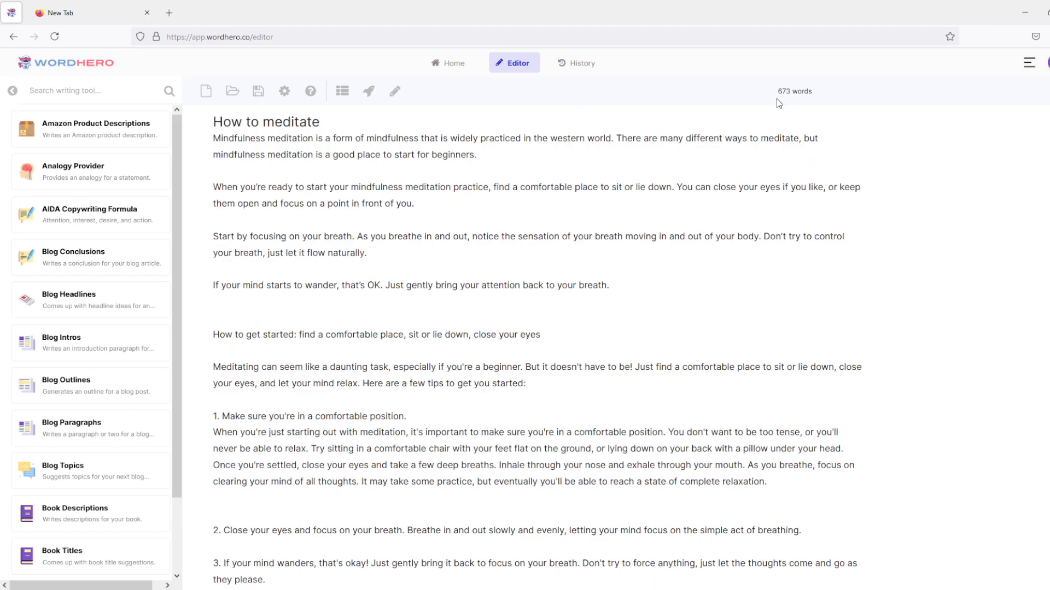
left_click_drag(779, 91, 787, 89)
scroll(640, 310, "down", 3)
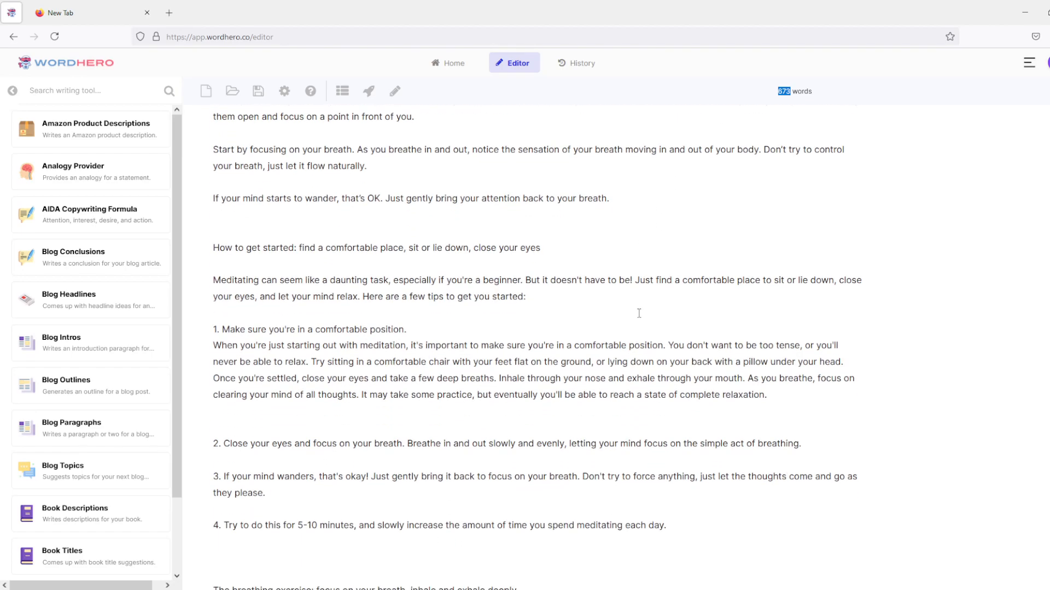
left_click_drag(773, 396, 212, 346)
left_click(430, 331)
left_click(428, 333)
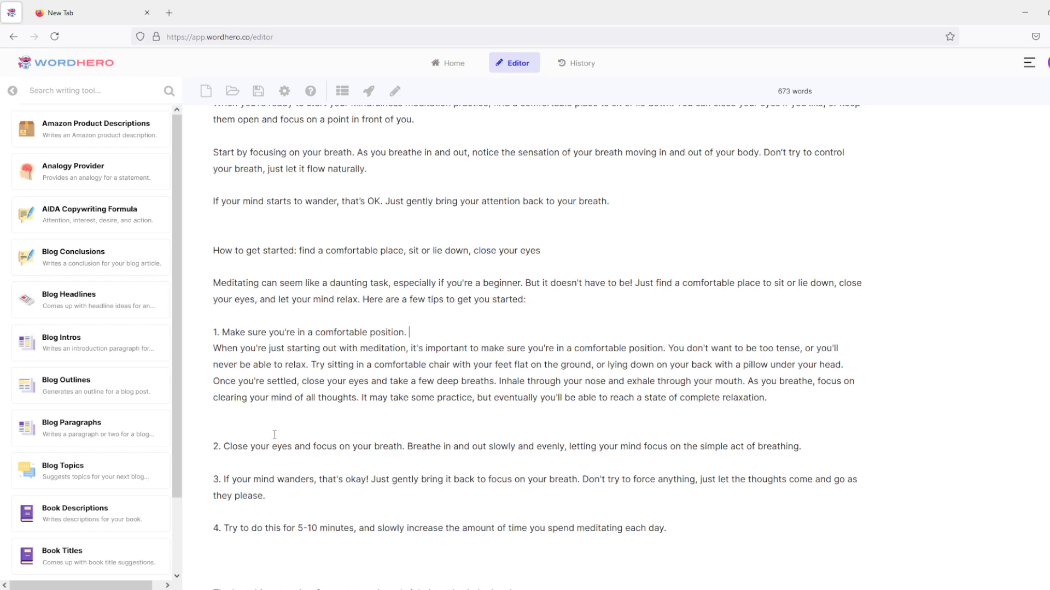
scroll(309, 437, "up", 5)
scroll(267, 416, "down", 3)
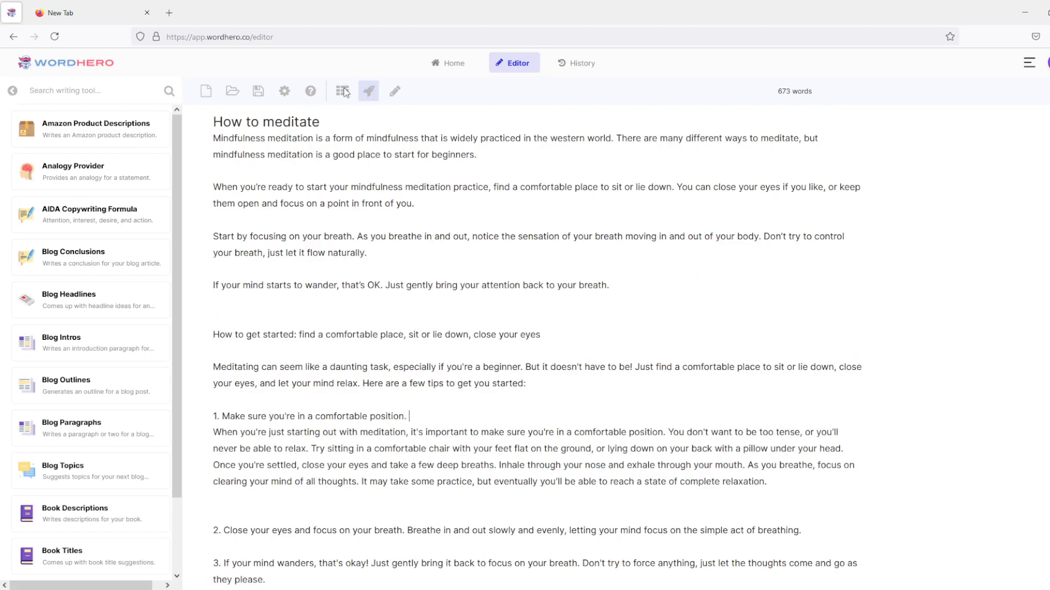
scroll(319, 377, "up", 5)
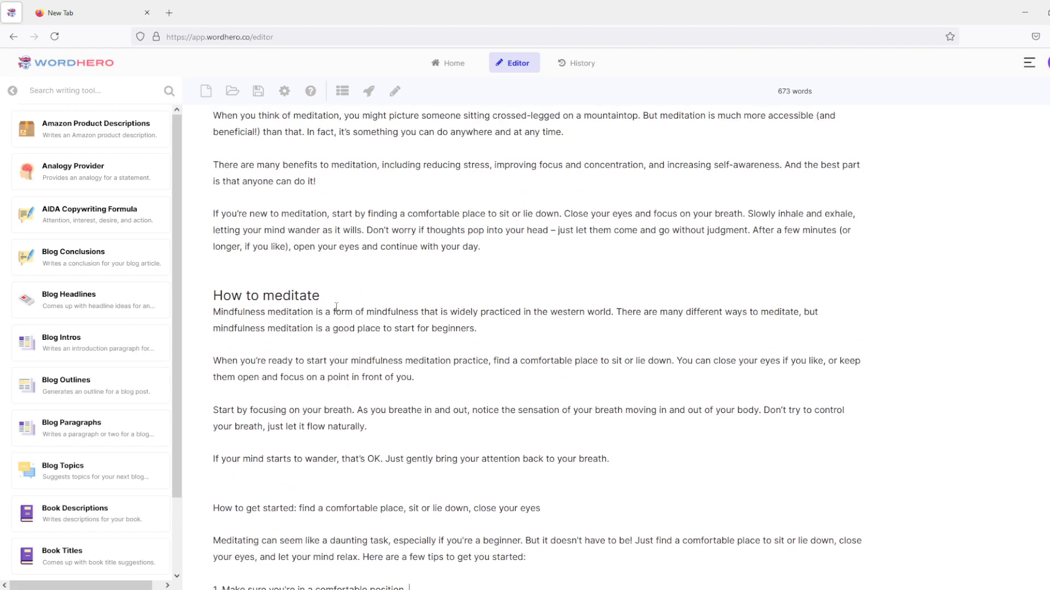
scroll(336, 307, "down", 5)
scroll(325, 391, "down", 2)
left_click_drag(214, 329, 409, 328)
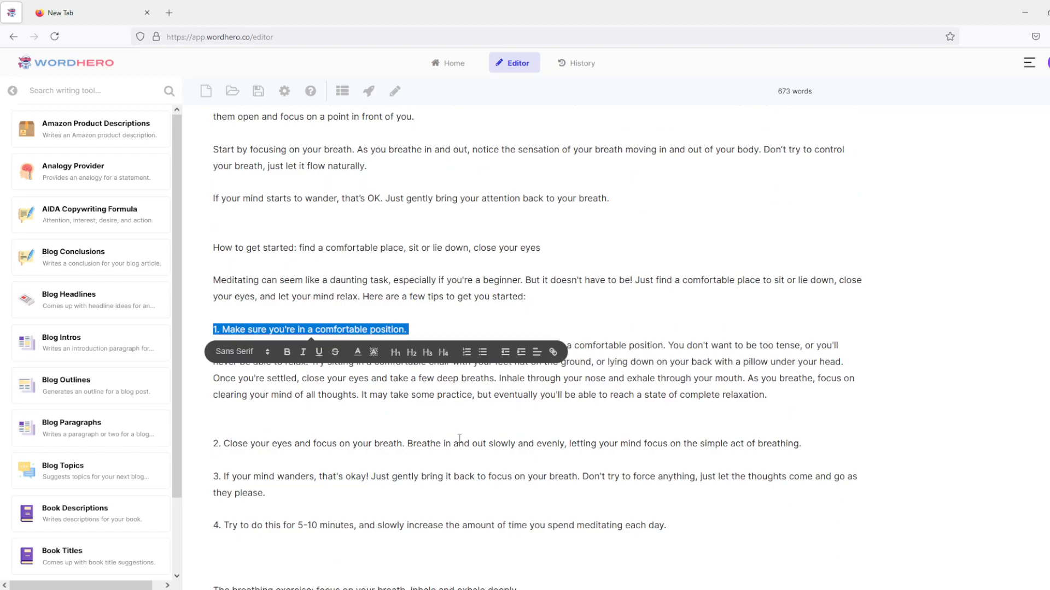
scroll(311, 506, "down", 2)
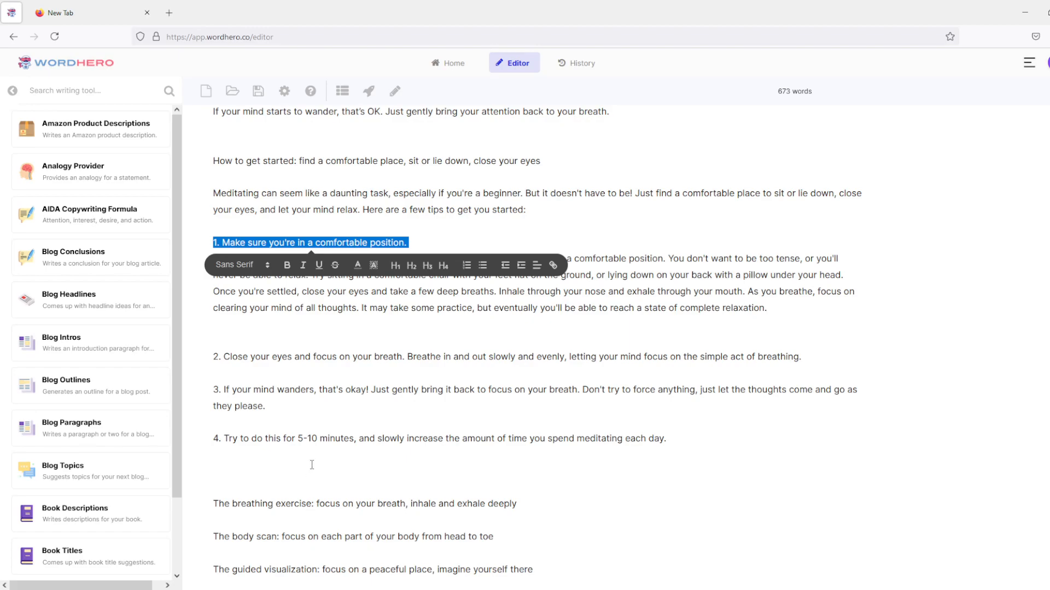
scroll(311, 464, "down", 2)
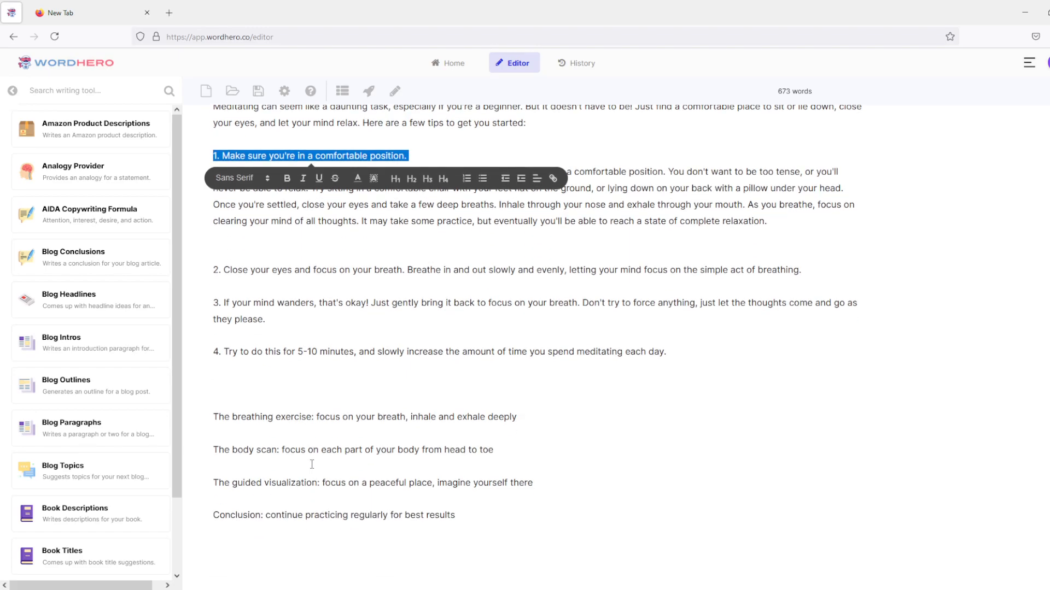